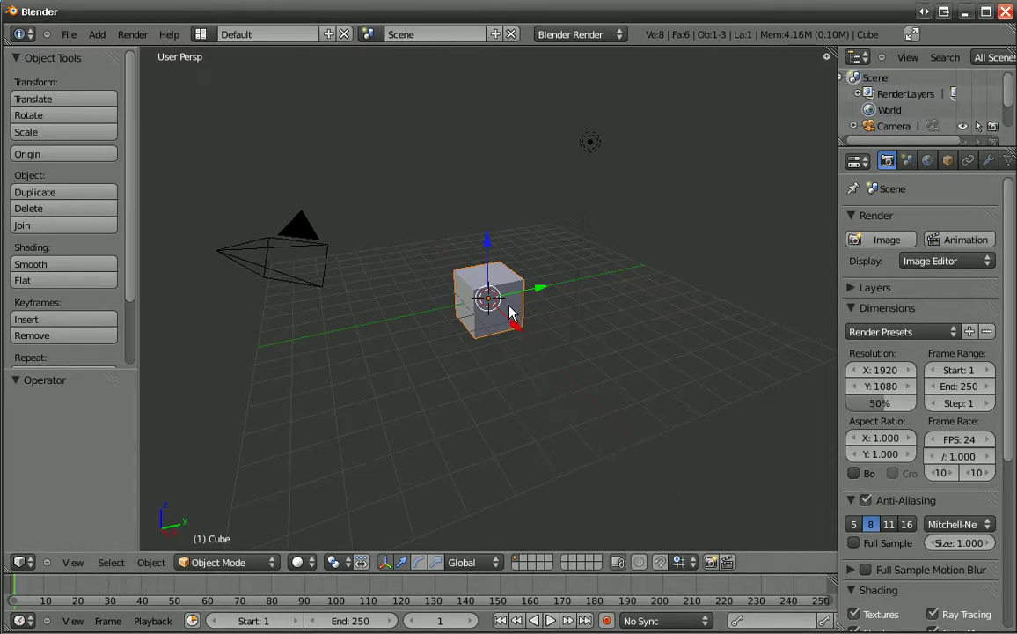
- Delete the default cube and add a plane scaled up by 8.914
key(x)
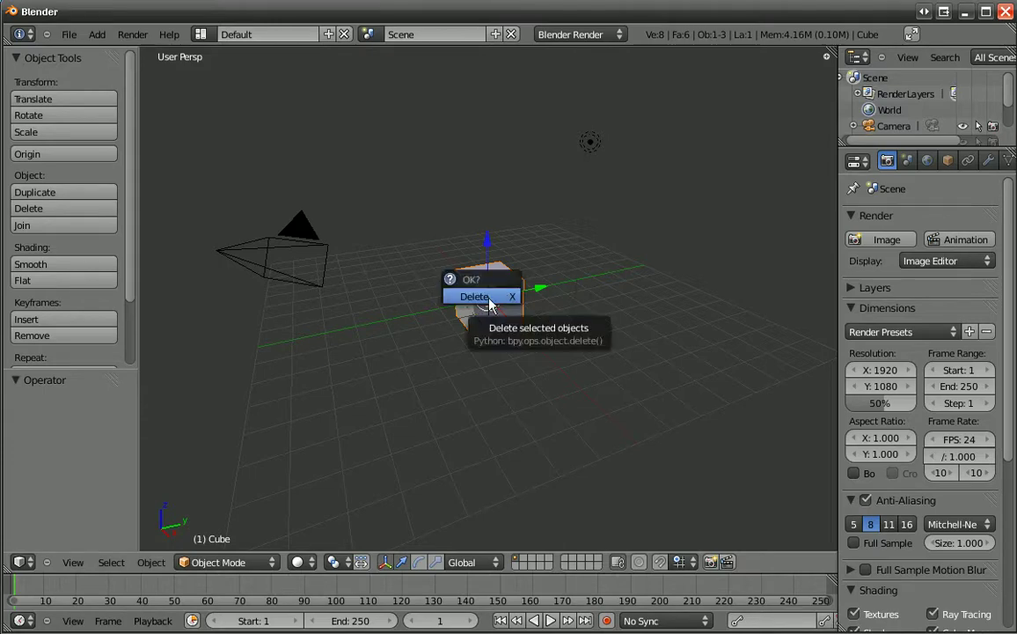
click(490, 299)
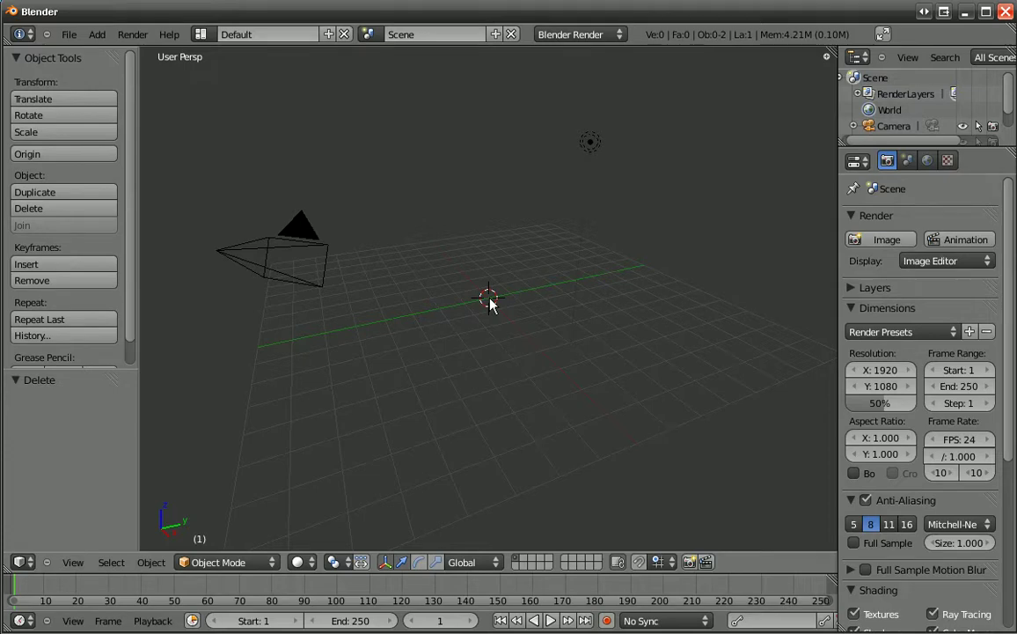
key(shift+a)
mouse_move(490, 299)
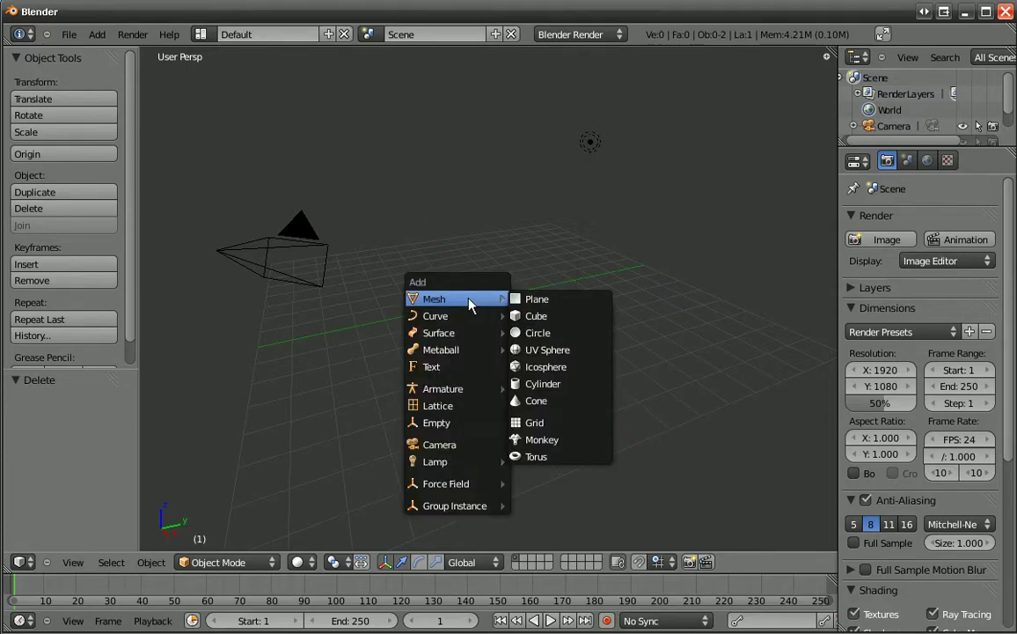
click(552, 302)
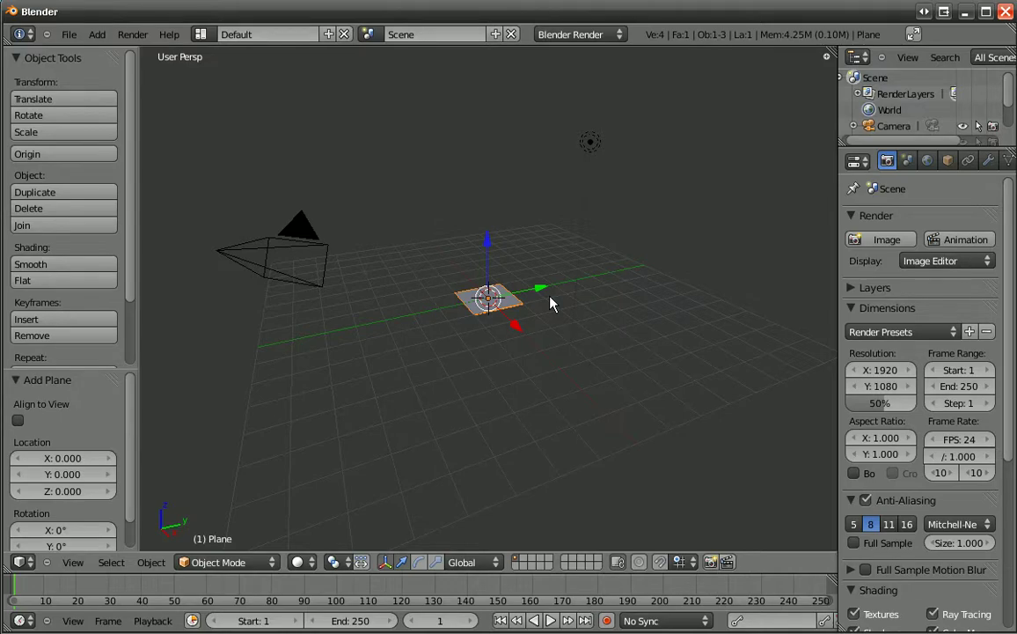
key(s)
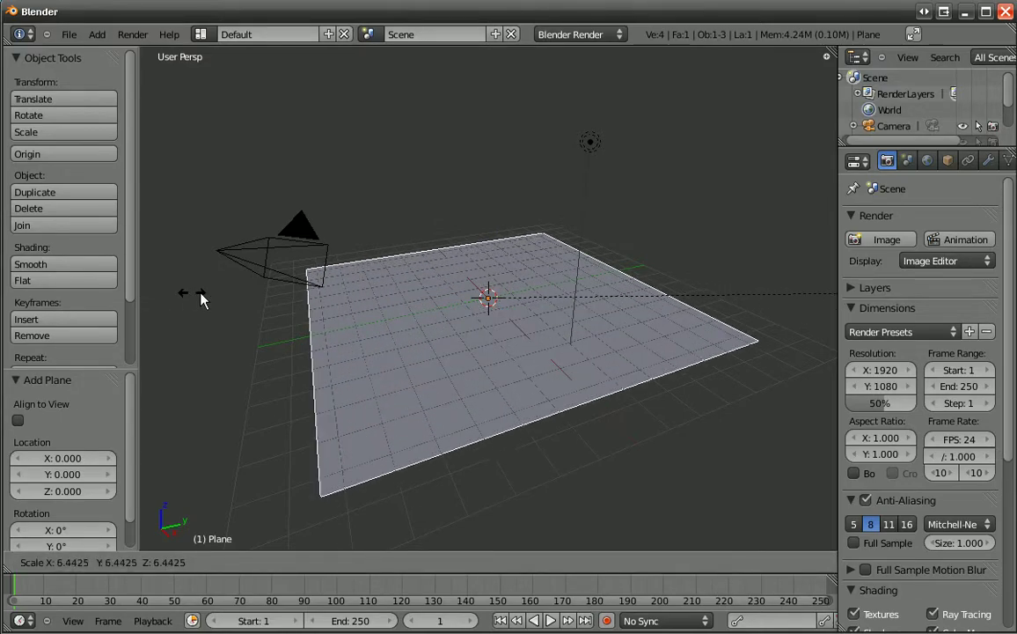
click(315, 292)
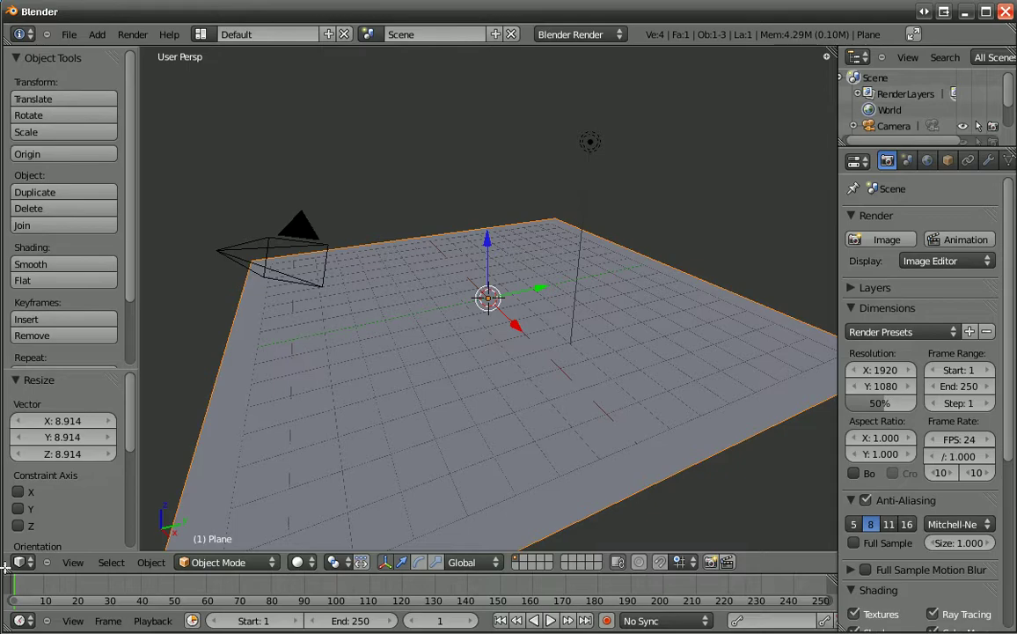
- Split the 3D view in two and make the left area a UV/Image Editor
drag(5, 568, 322, 571)
middle_drag(243, 398, 241, 441)
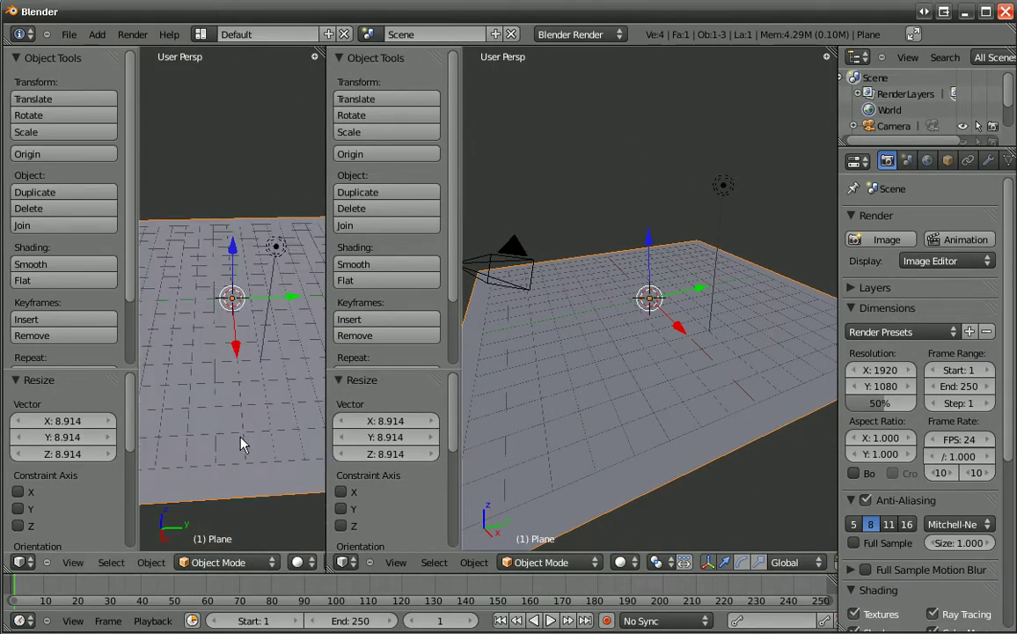
click(20, 563)
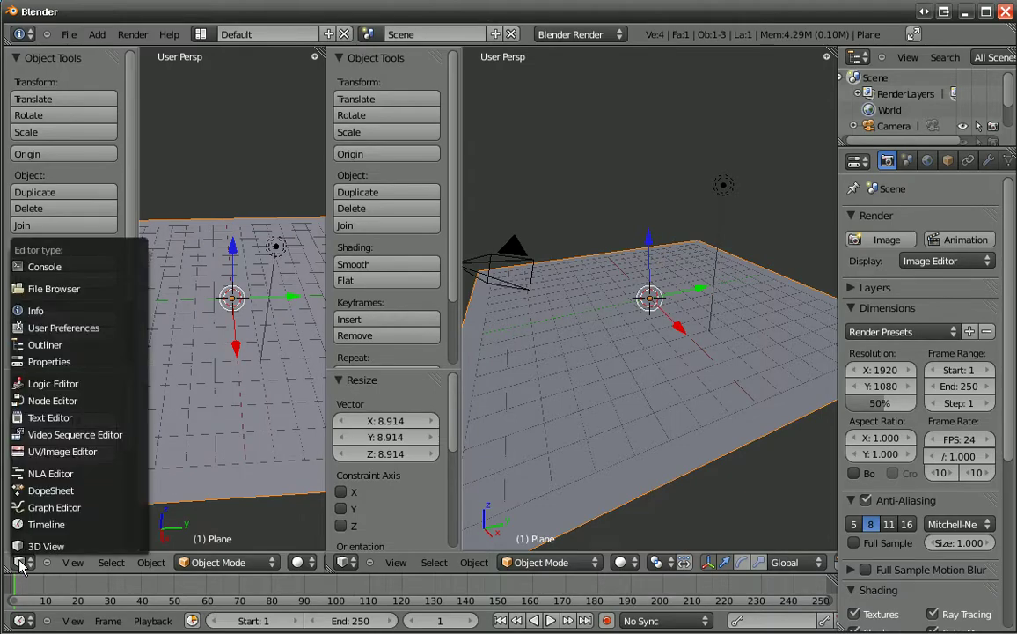
click(60, 453)
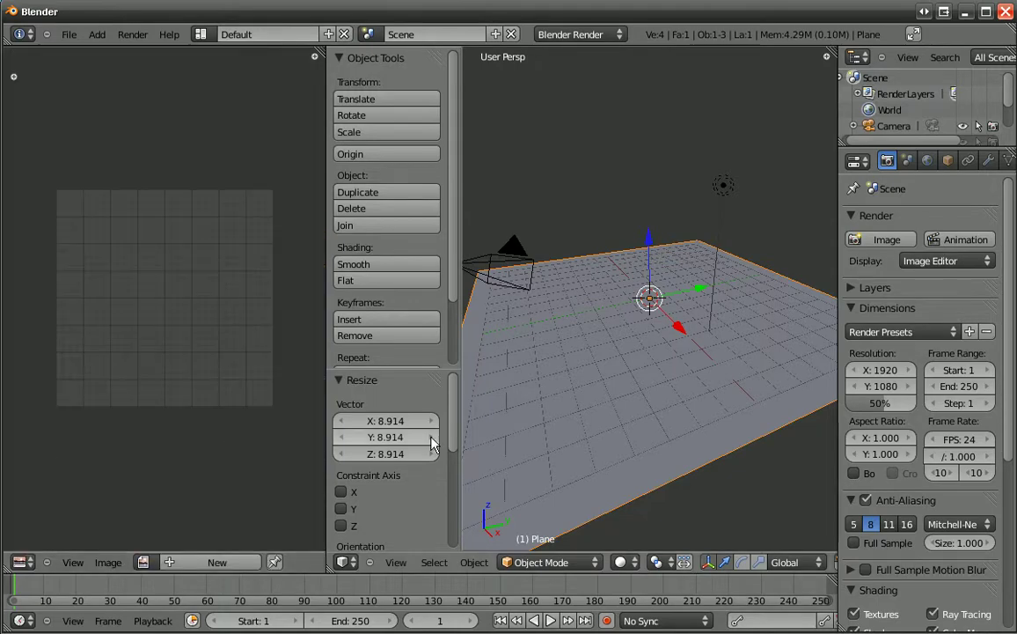
mouse_move(613, 414)
middle_down()
mouse_move(634, 440)
mouse_move(598, 412)
middle_up()
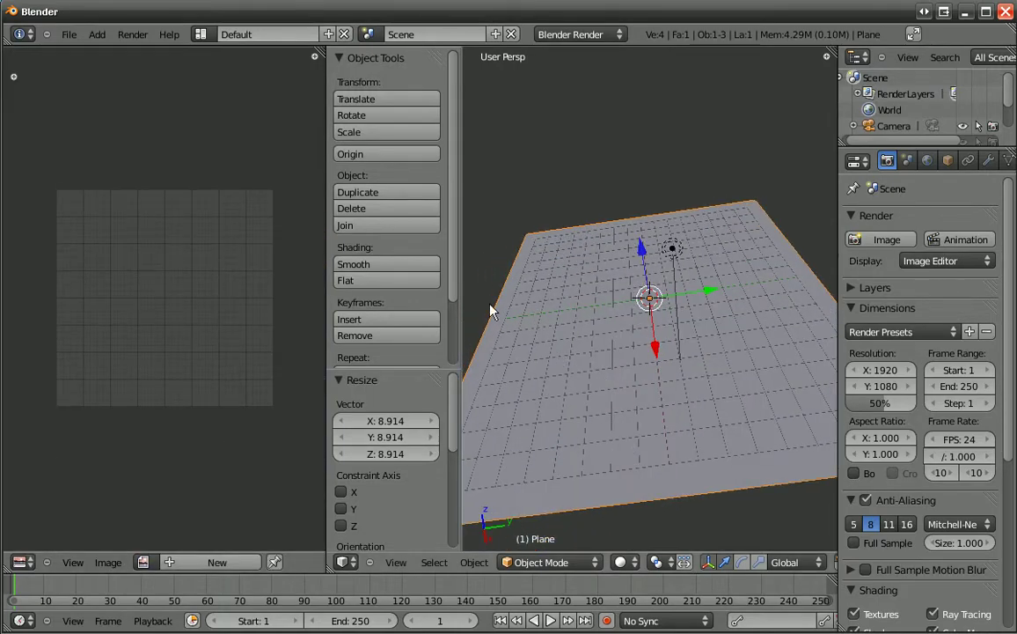
- Put the plane in Edit Mode with all its vertices selected
key(Tab)
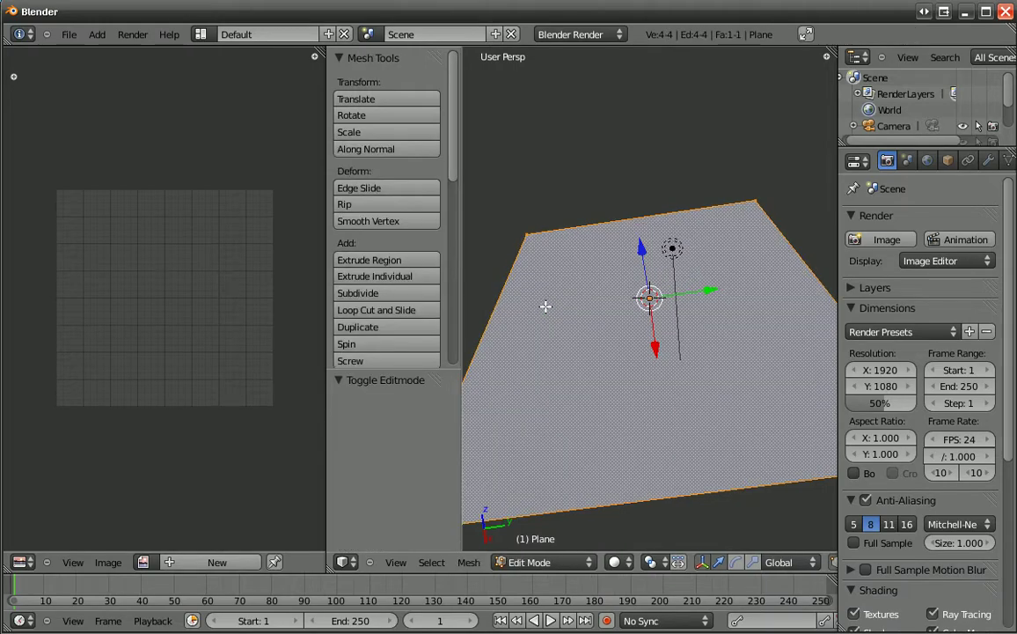
click(537, 564)
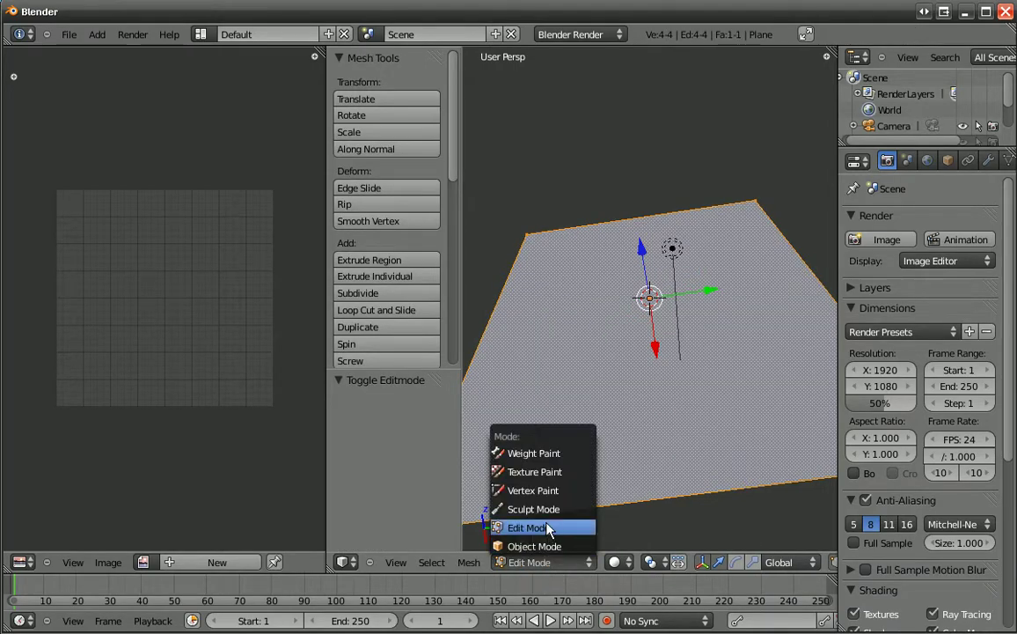
click(547, 527)
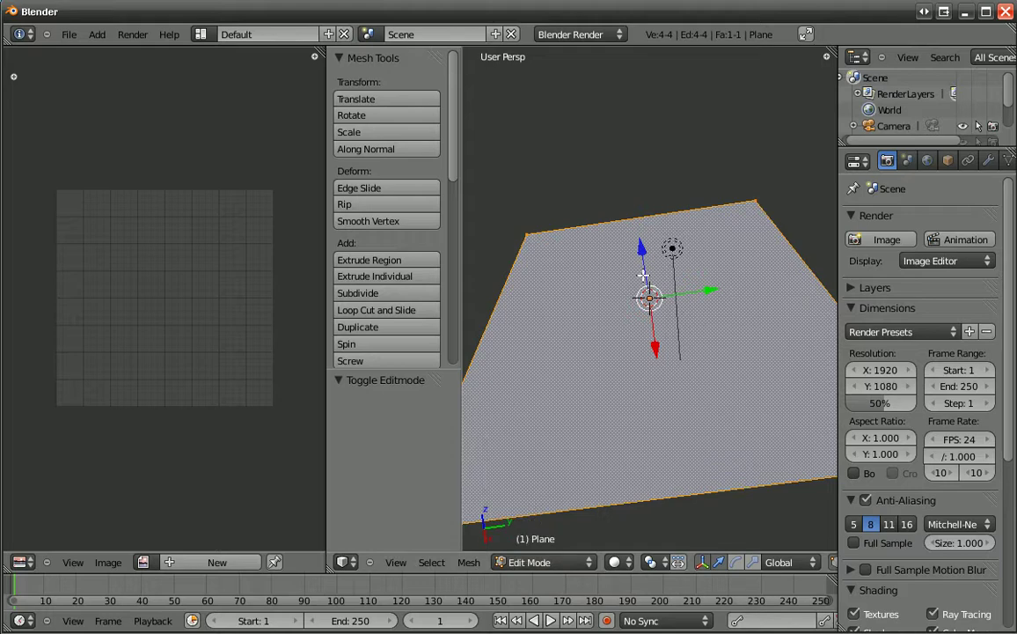
scroll(455, 135, down, 3)
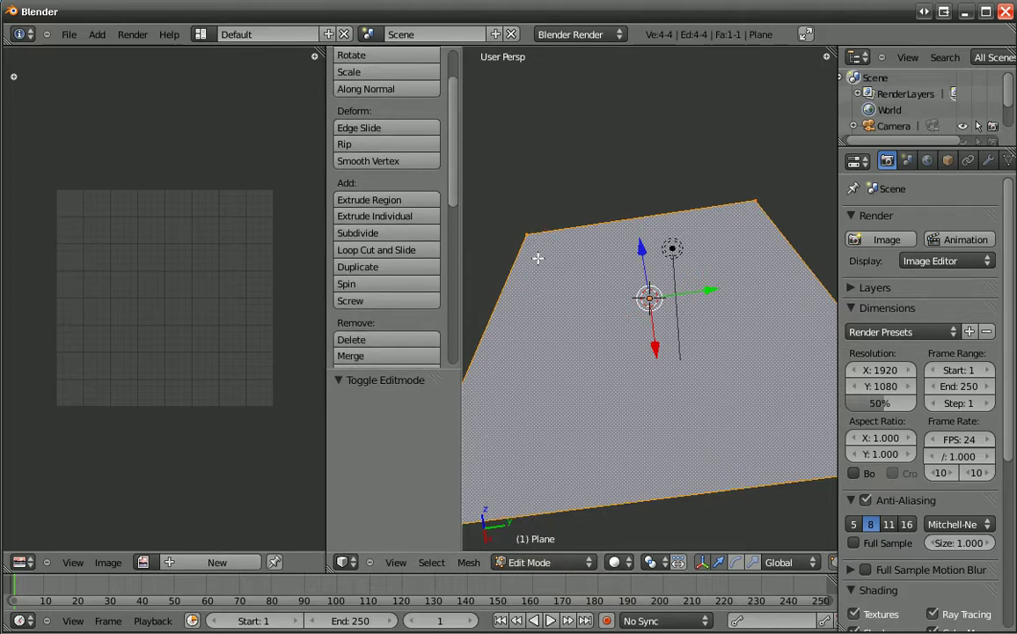
key(a)
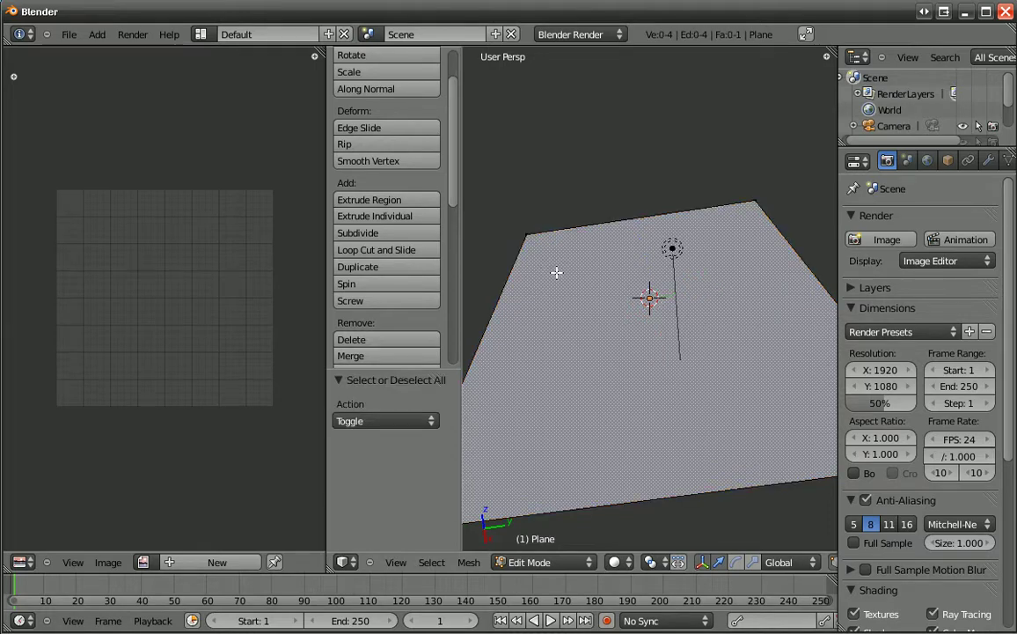
key(a)
key(a)
key(a)
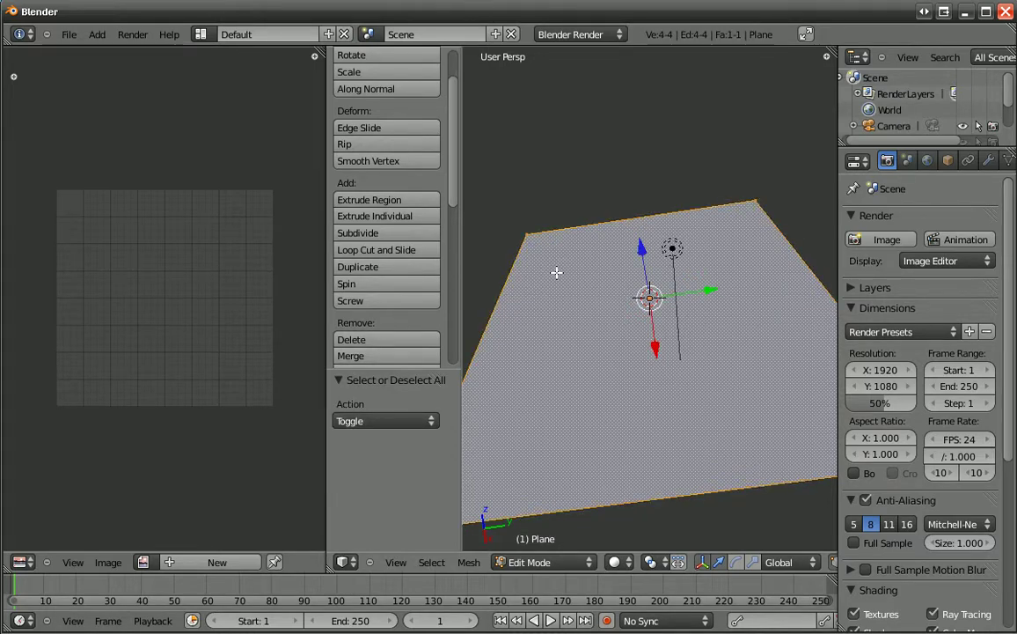
key(a)
key(a)
- Unwrap the plane so its square UV layout shows in the image editor
drag(452, 171, 452, 239)
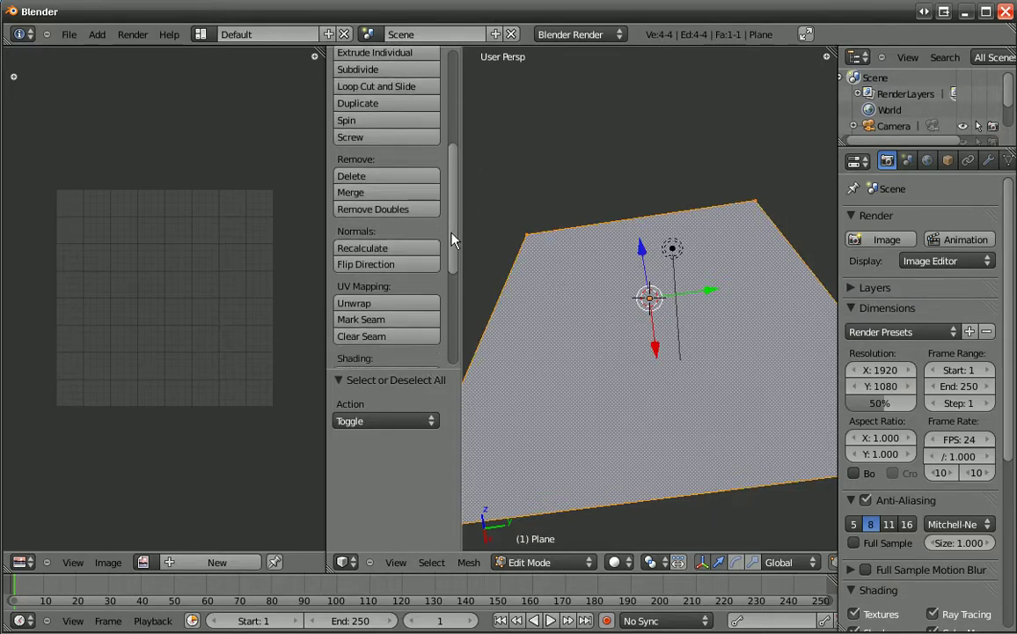
click(375, 304)
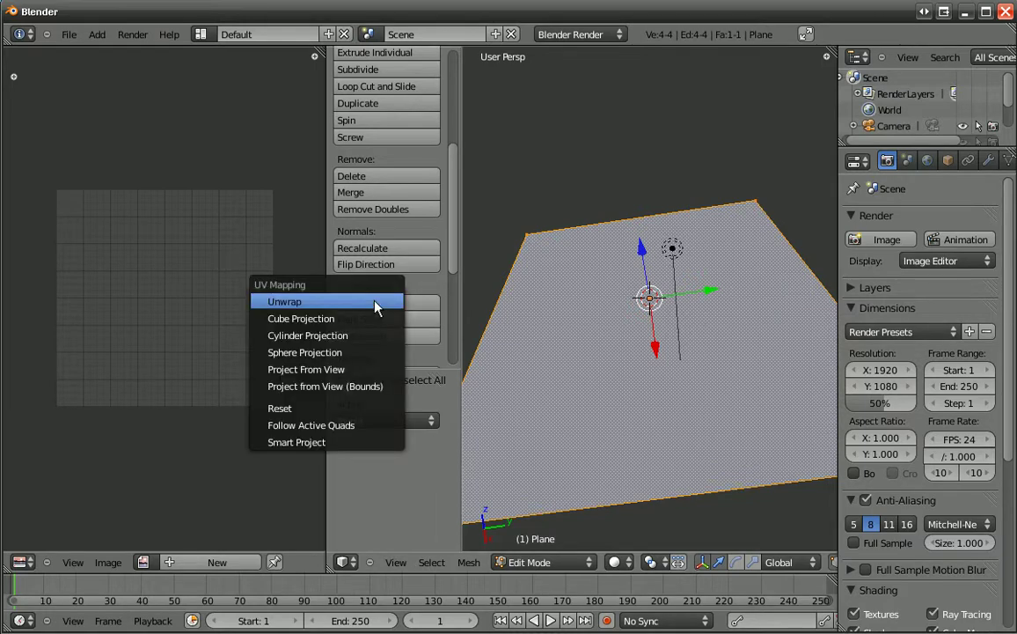
click(283, 302)
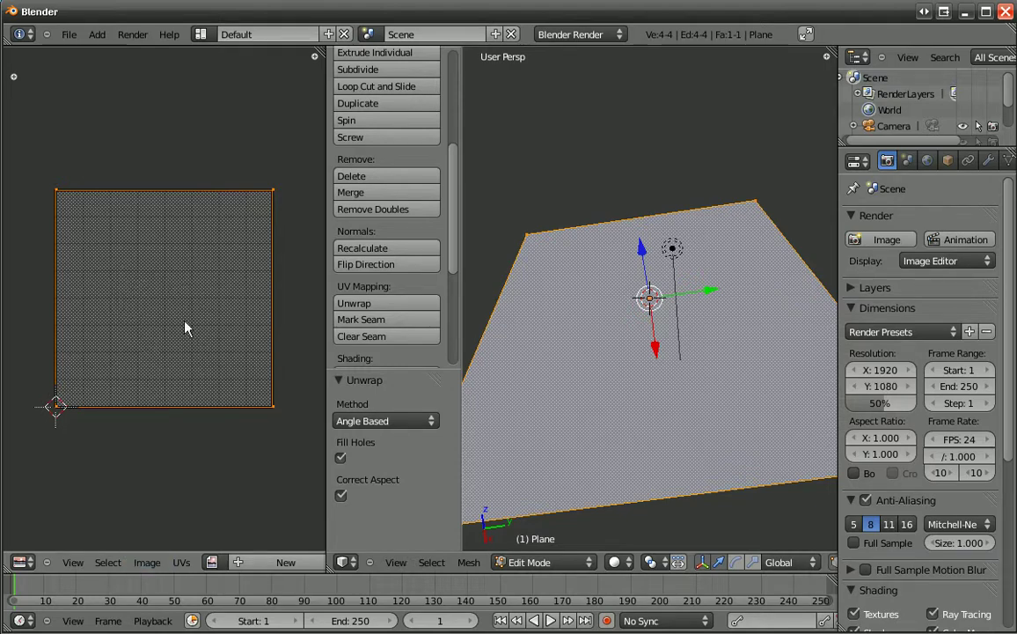
- Create a new 1024×1024 image named 'stencil' in the UV/Image Editor
click(146, 565)
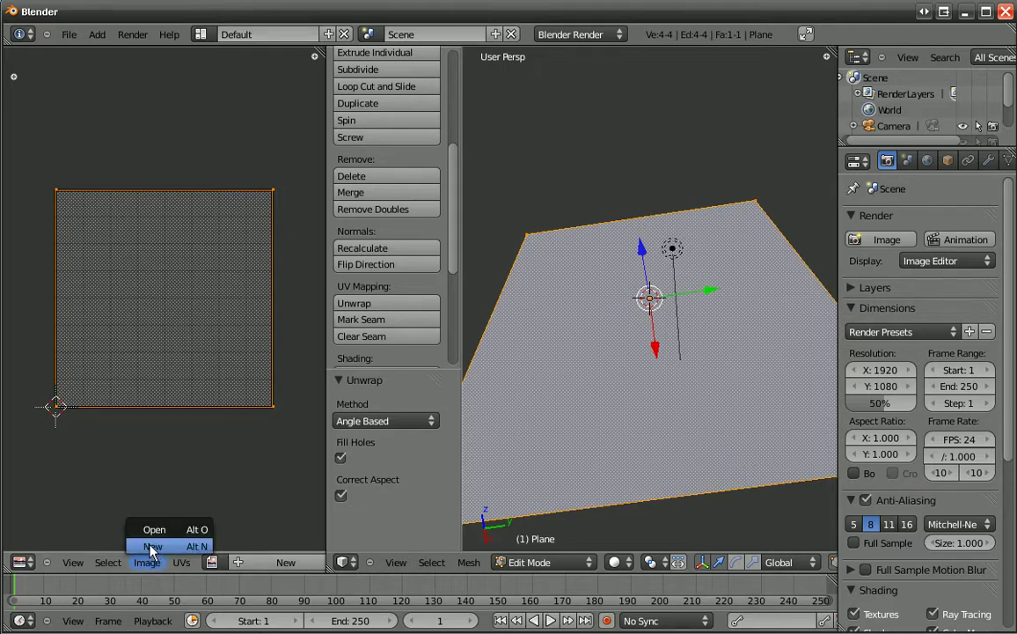
click(151, 548)
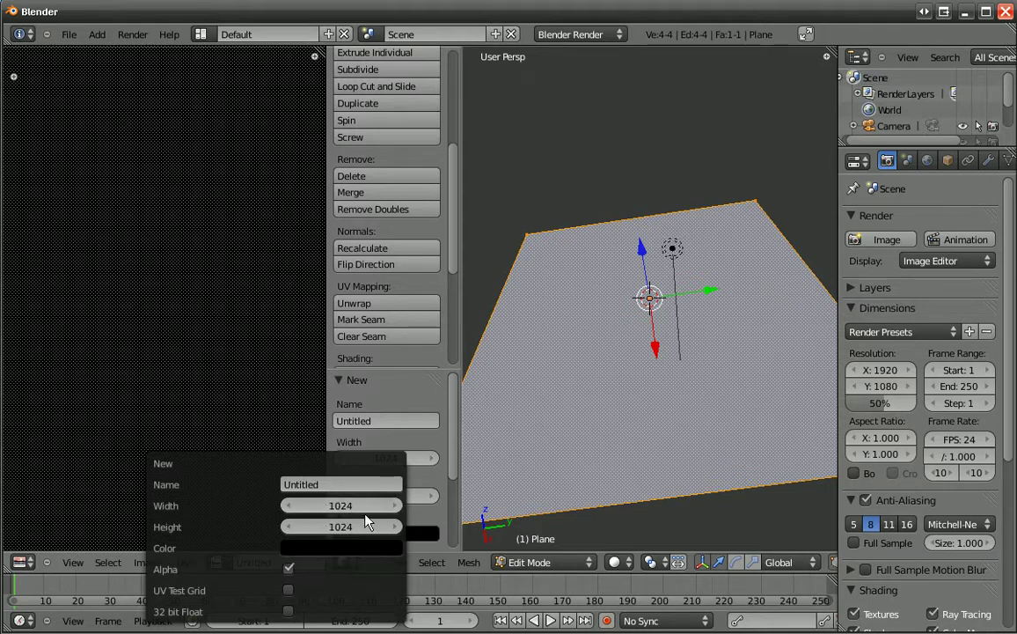
click(329, 484)
text(stencil)
key(Return)
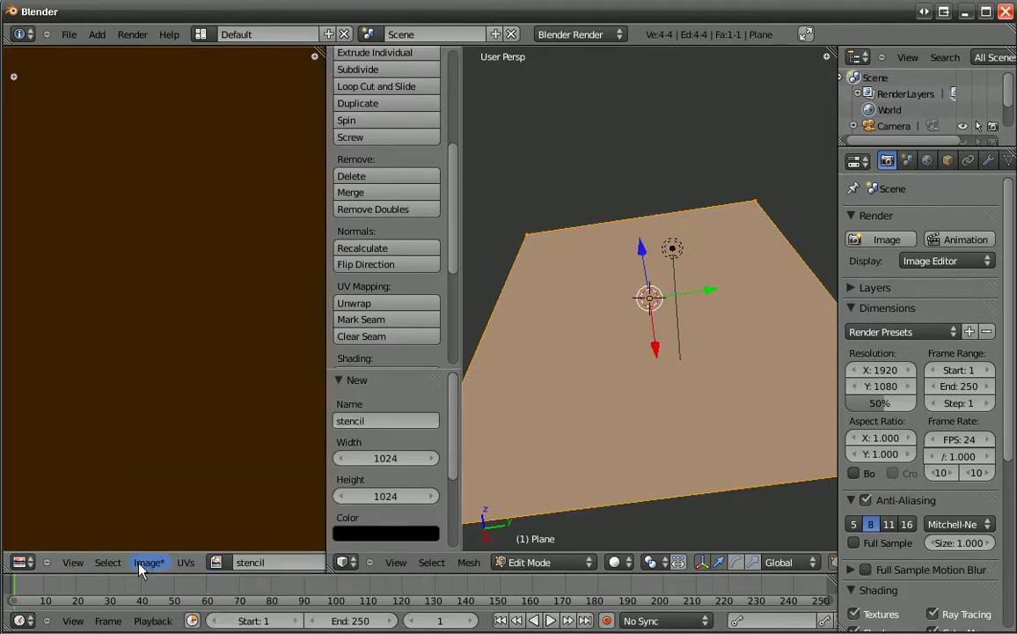
- Save the image as stencil.png in the Blender_2010 project's 0 folder, overwriting the existing file
click(145, 563)
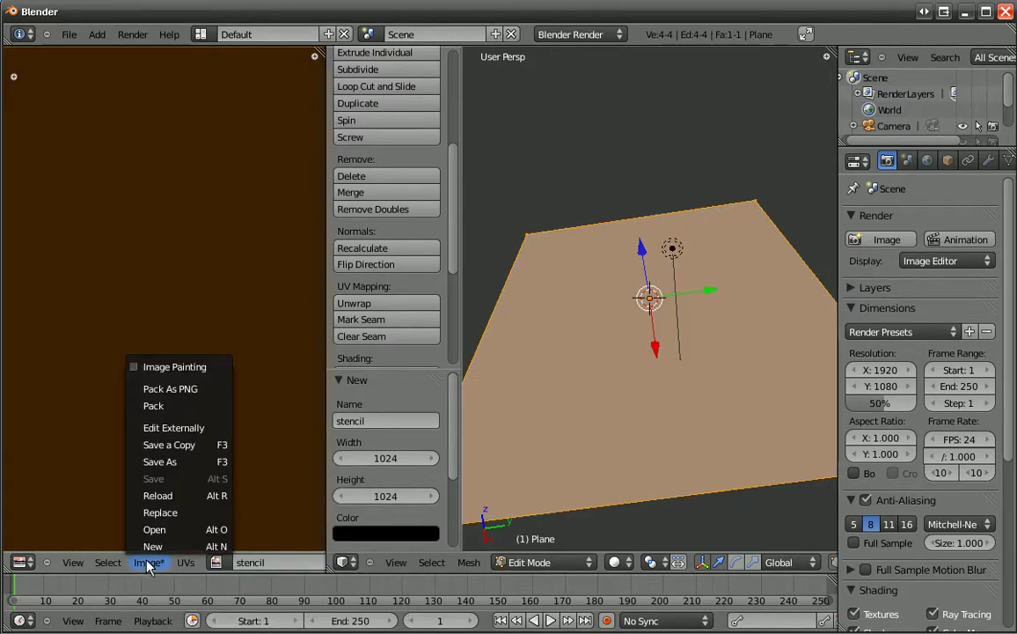
click(145, 461)
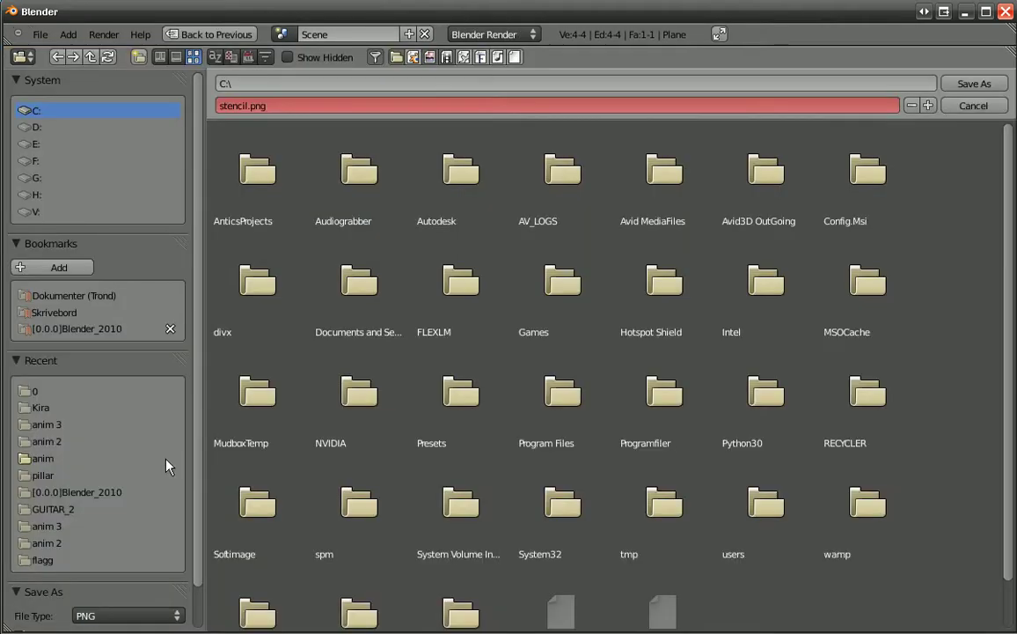
click(88, 329)
click(341, 187)
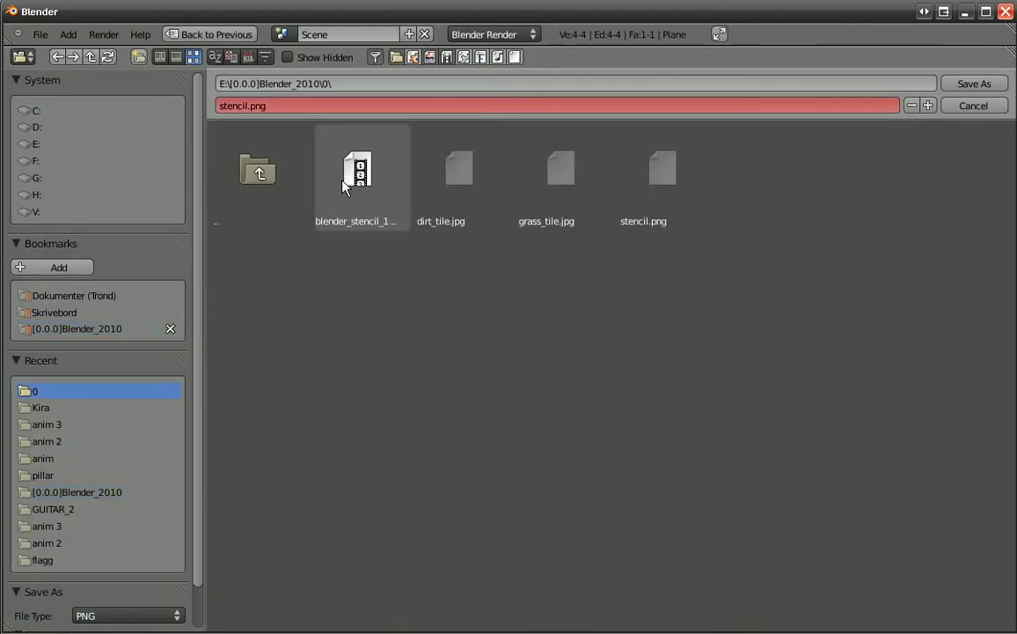
click(683, 174)
click(972, 84)
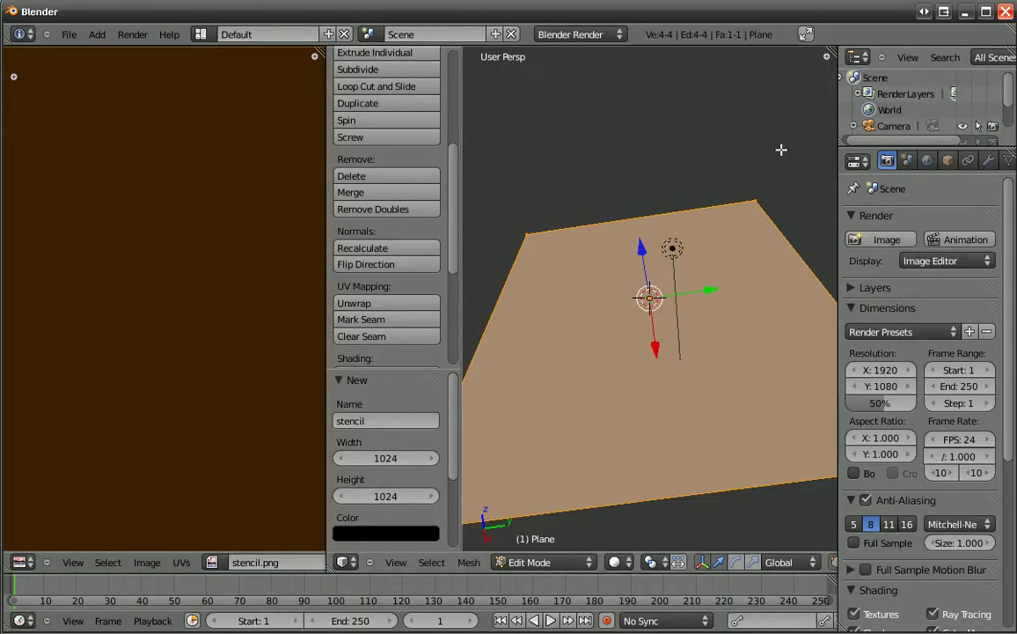
- Widen the 3D view by moving the border with the image editor
scroll(190, 319, down, 3)
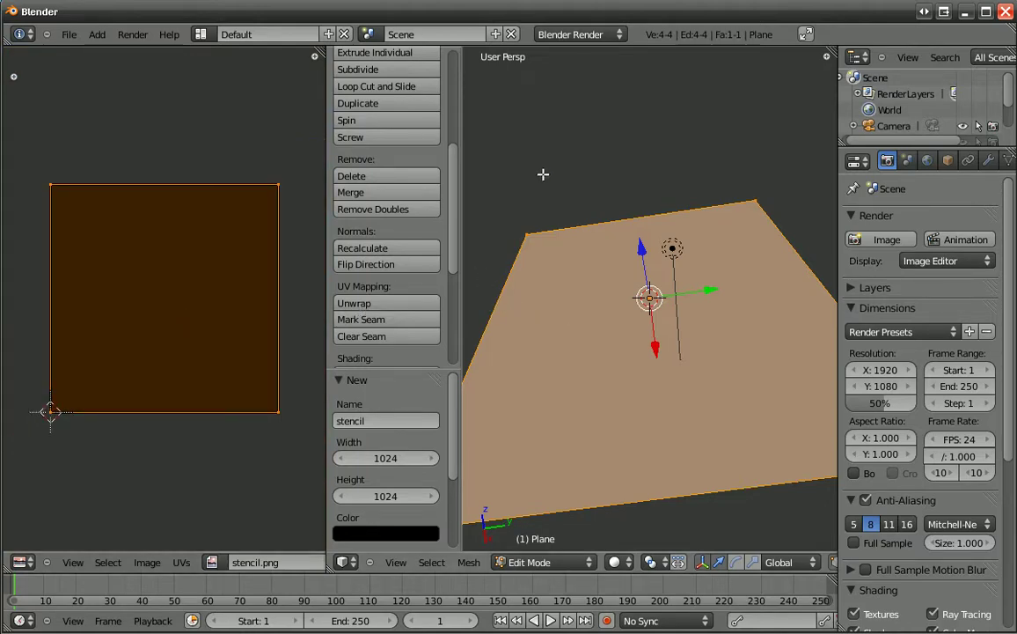
key(t)
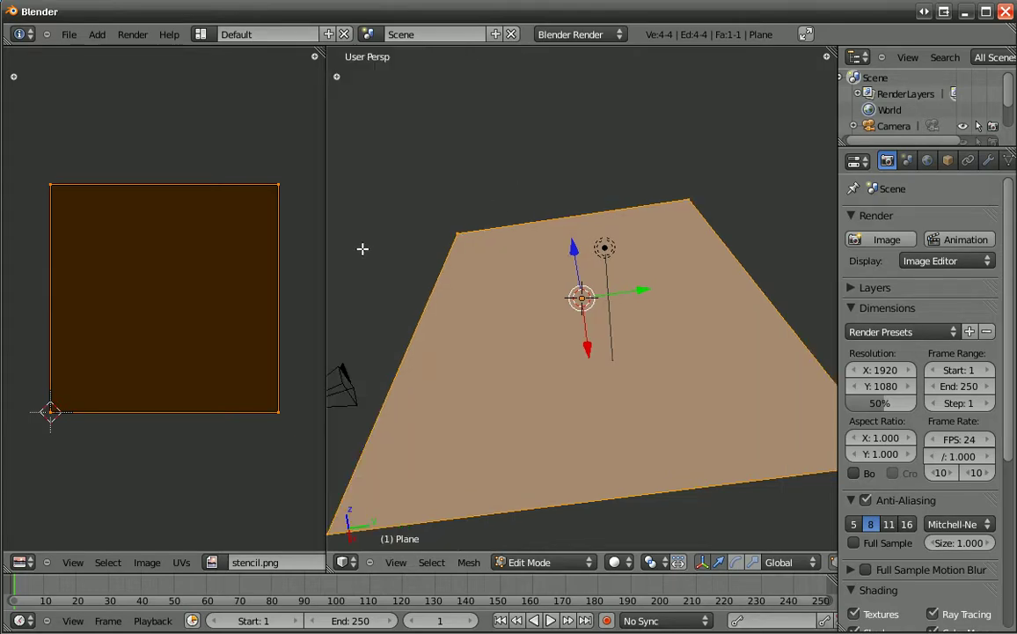
drag(326, 258, 235, 252)
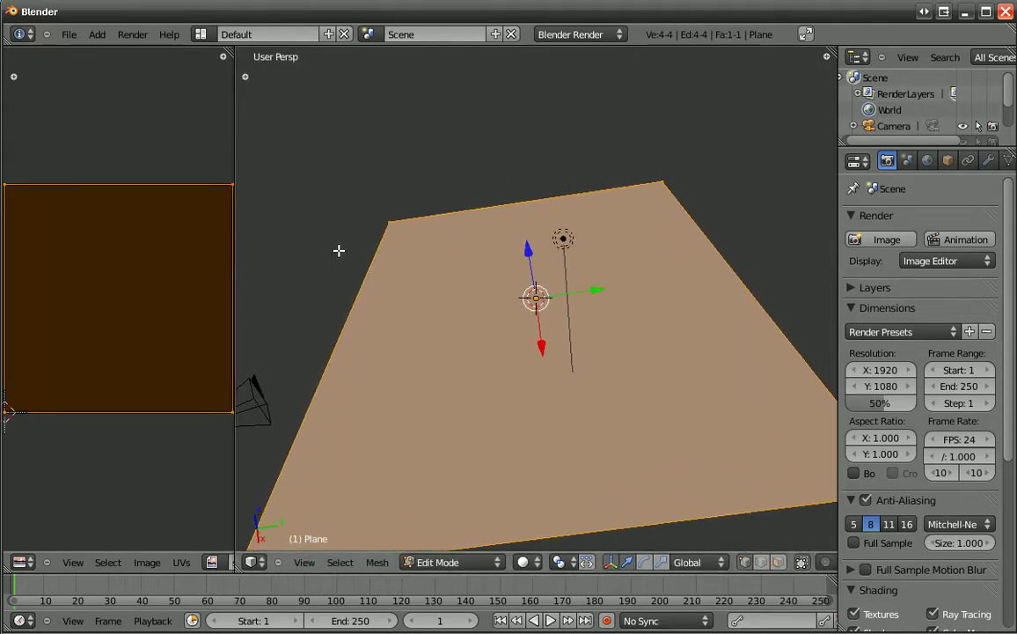
key(t)
middle_drag(562, 298, 621, 381)
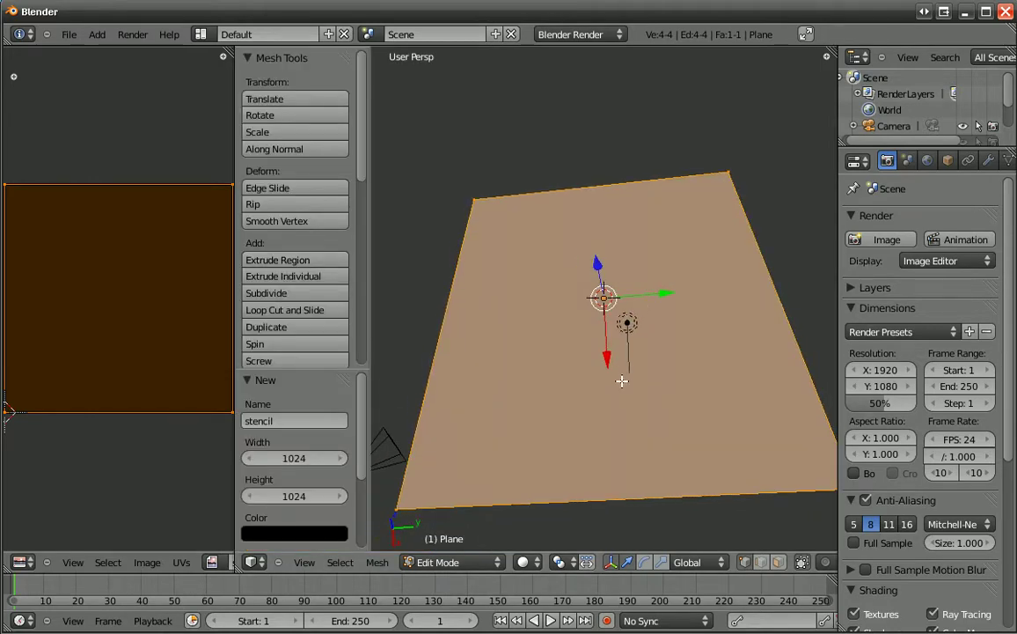
- Return the plane to Object Mode and expand the sidebar's Display panel
key(Tab)
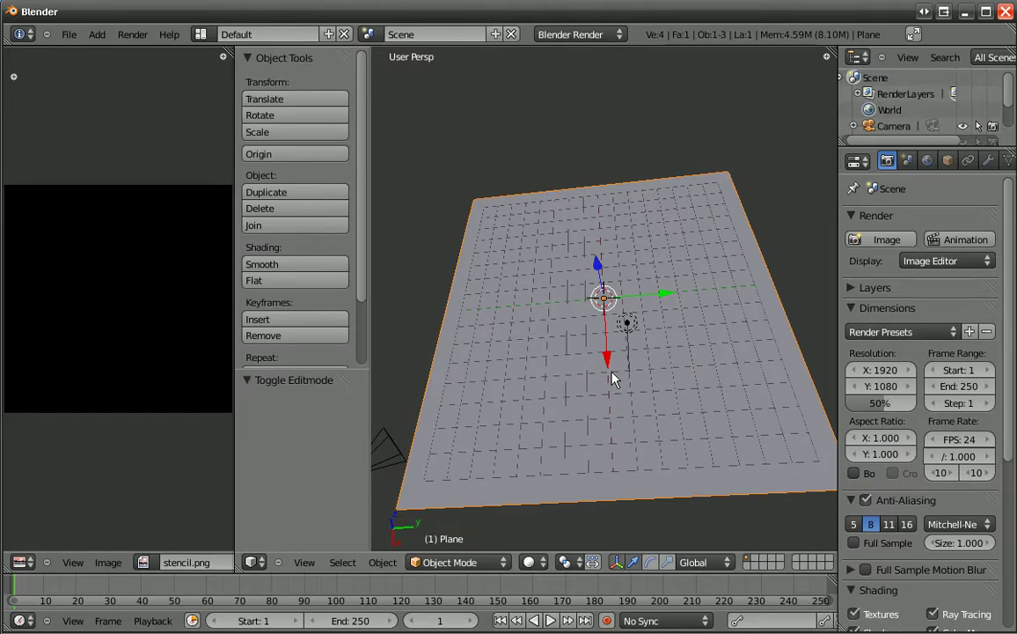
mouse_move(654, 381)
middle_down()
mouse_move(644, 384)
mouse_move(664, 390)
middle_up()
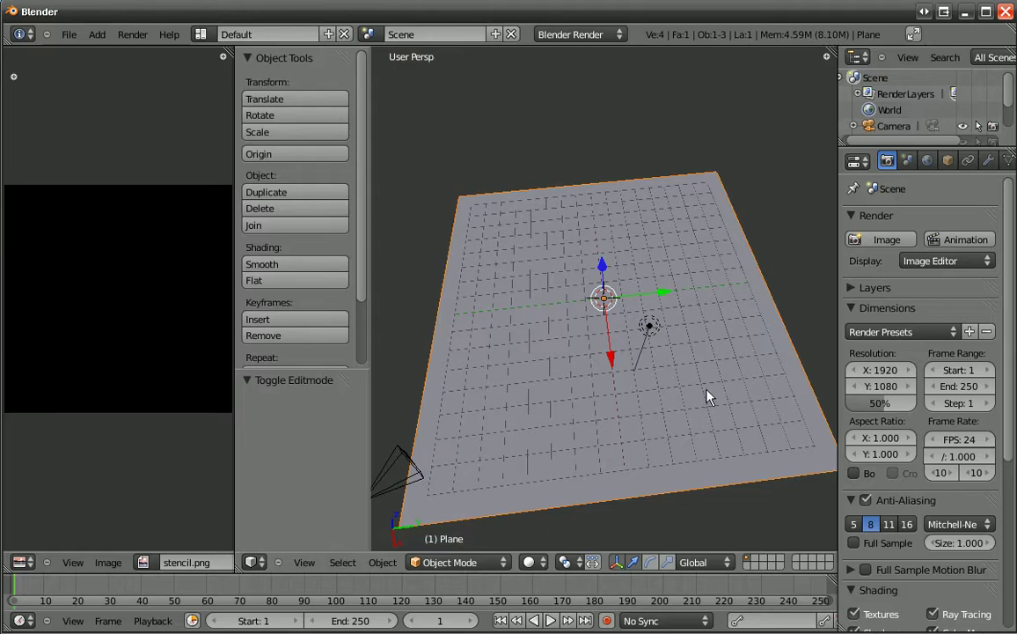
key(n)
scroll(719, 422, down, 8)
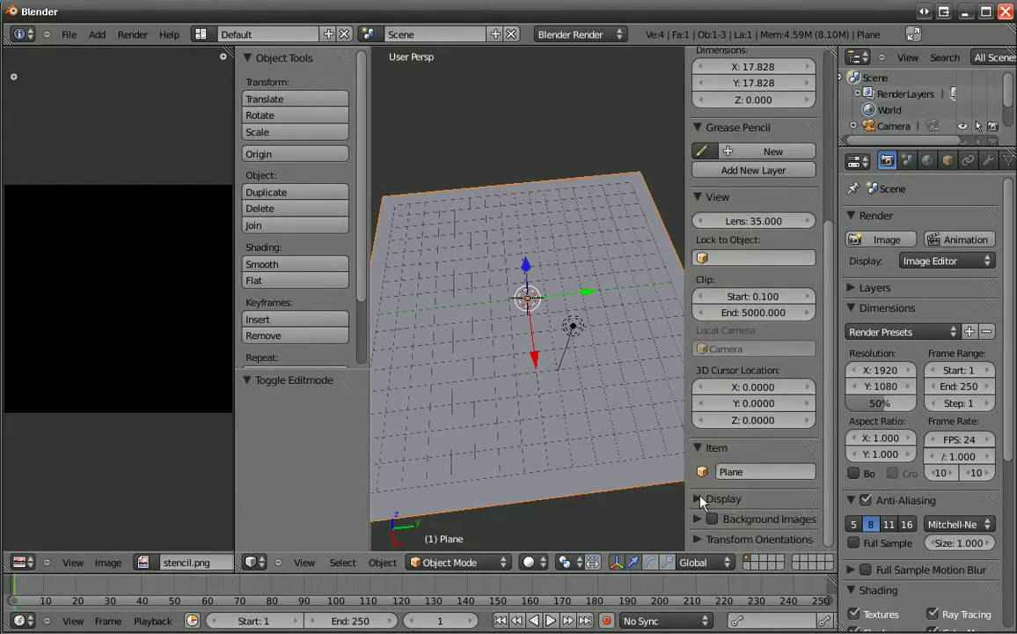
click(717, 499)
- Set the sidebar's display shading to GLSL
scroll(715, 493, down, 5)
scroll(715, 491, down, 3)
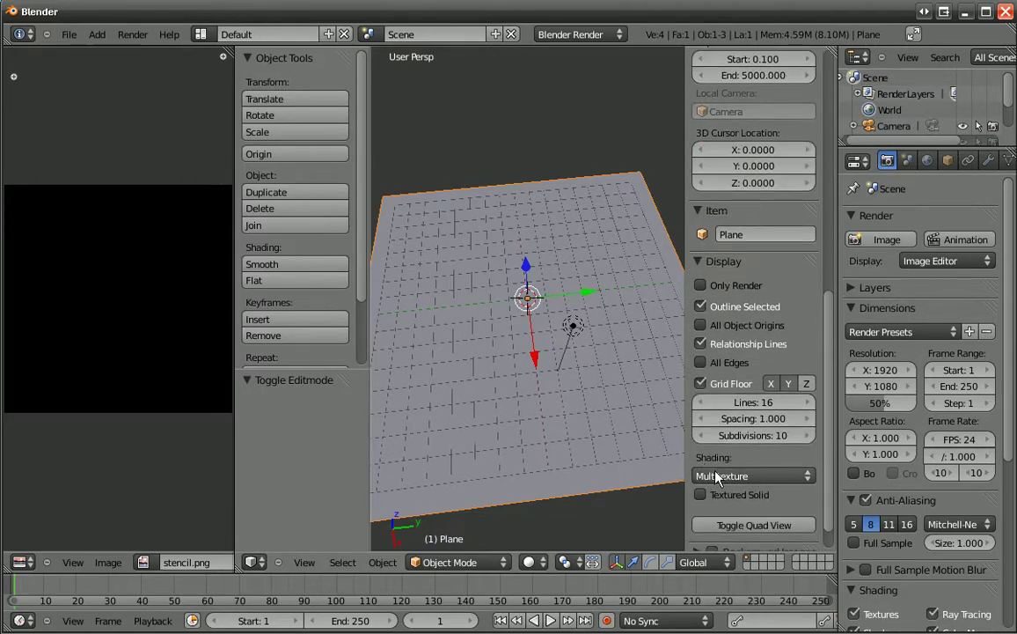
click(718, 481)
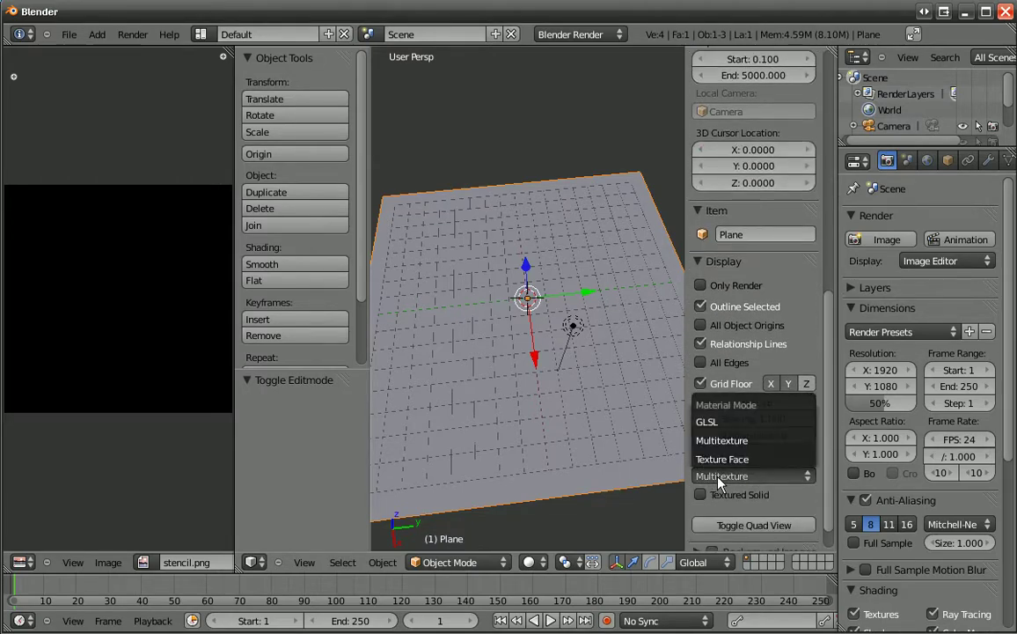
click(714, 424)
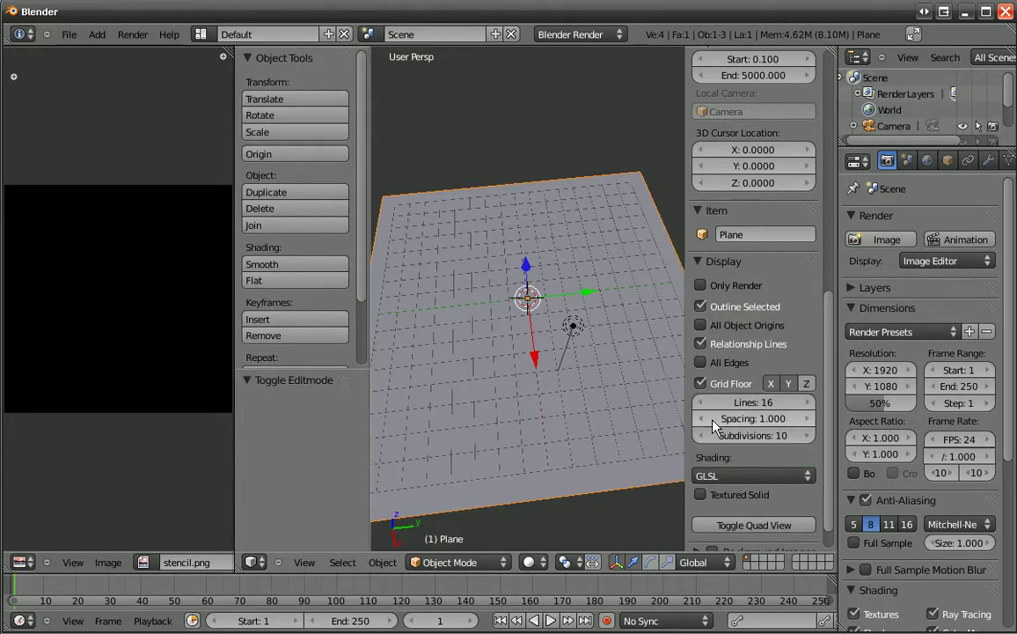
- Switch the viewport to Textured shading and select the lamp
middle_drag(631, 432, 544, 380)
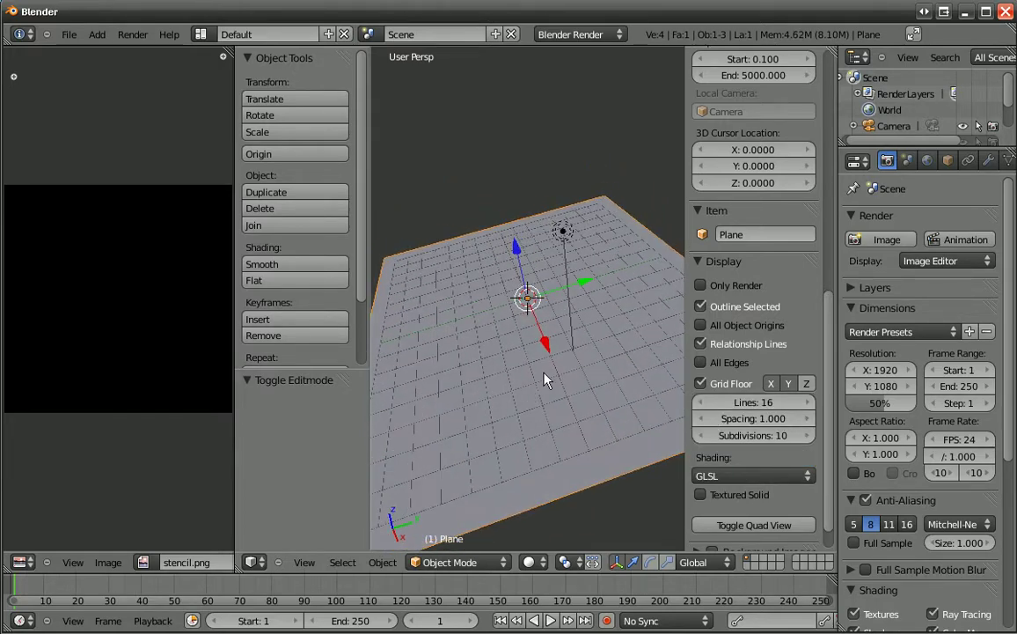
click(529, 564)
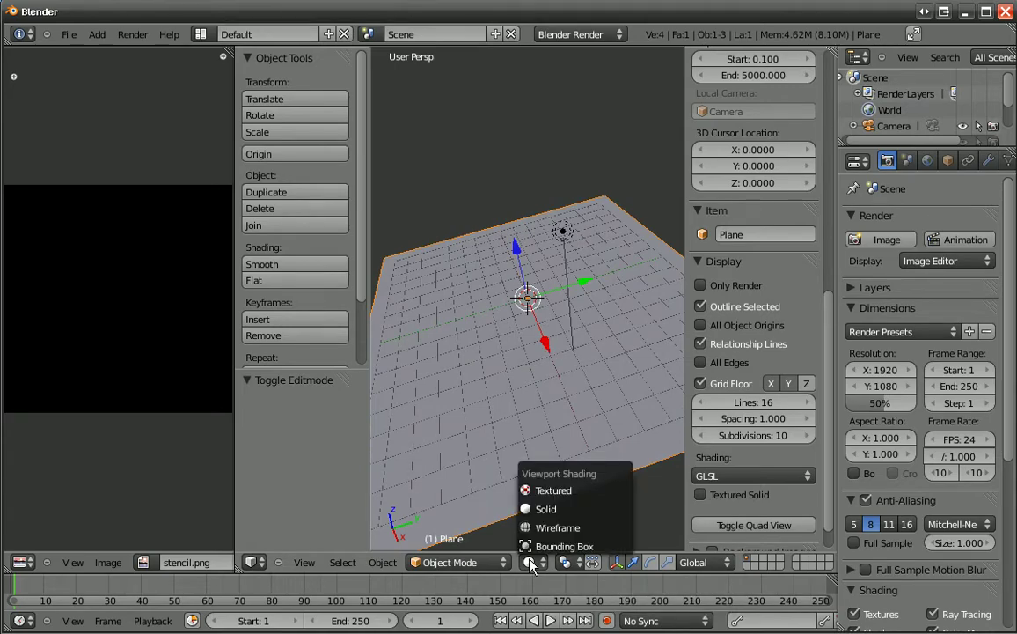
click(547, 491)
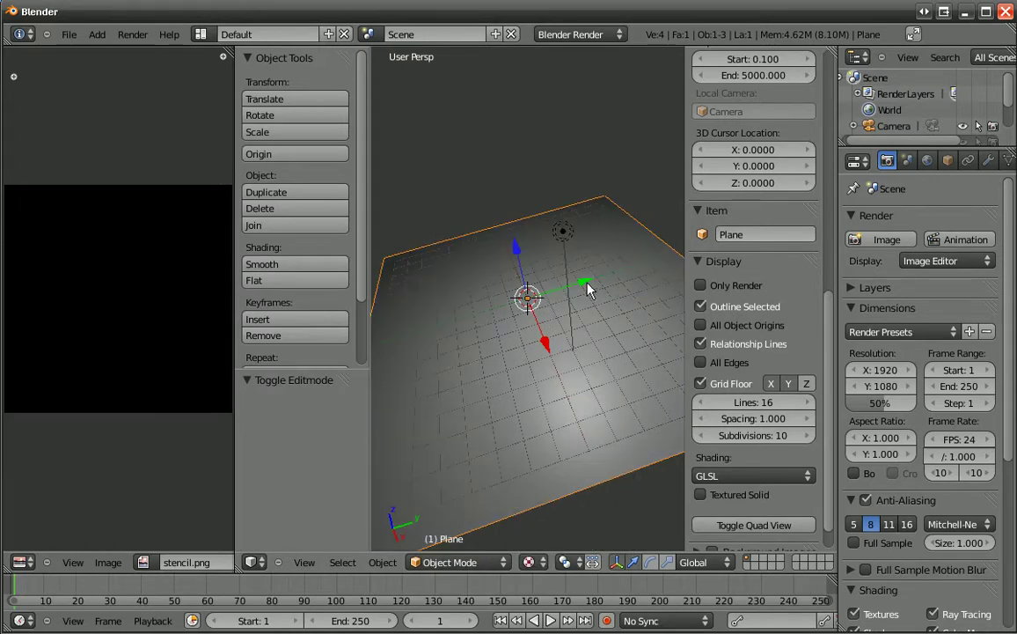
mouse_move(584, 282)
mouse_down()
mouse_move(634, 282)
mouse_move(572, 298)
mouse_move(563, 264)
mouse_up()
right_click(563, 232)
- Move the lamp further along Y, make it a Sun lamp, and reselect the plane
drag(618, 220, 515, 277)
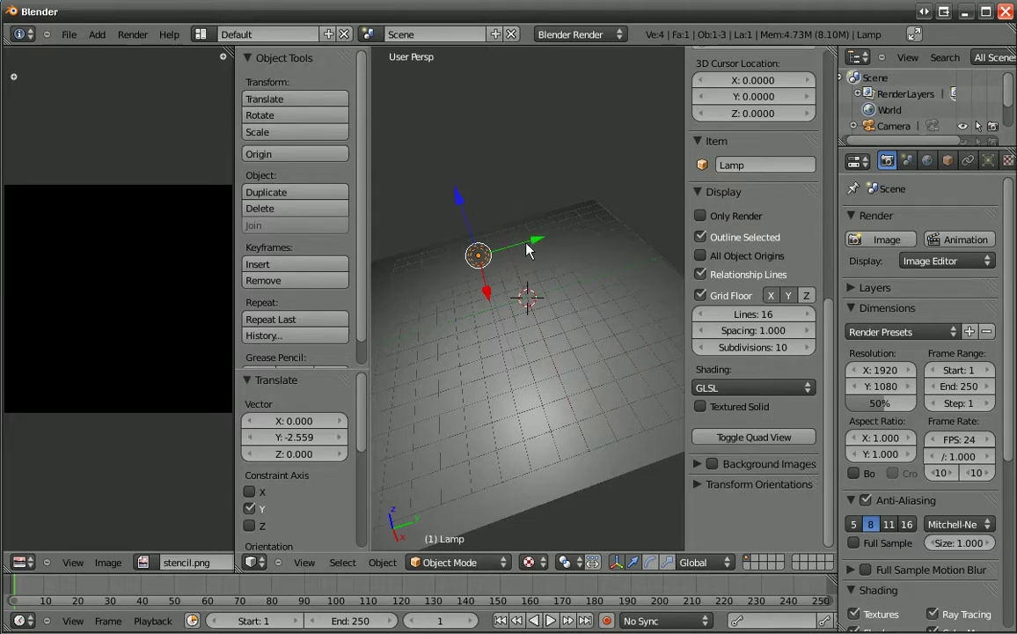
click(987, 160)
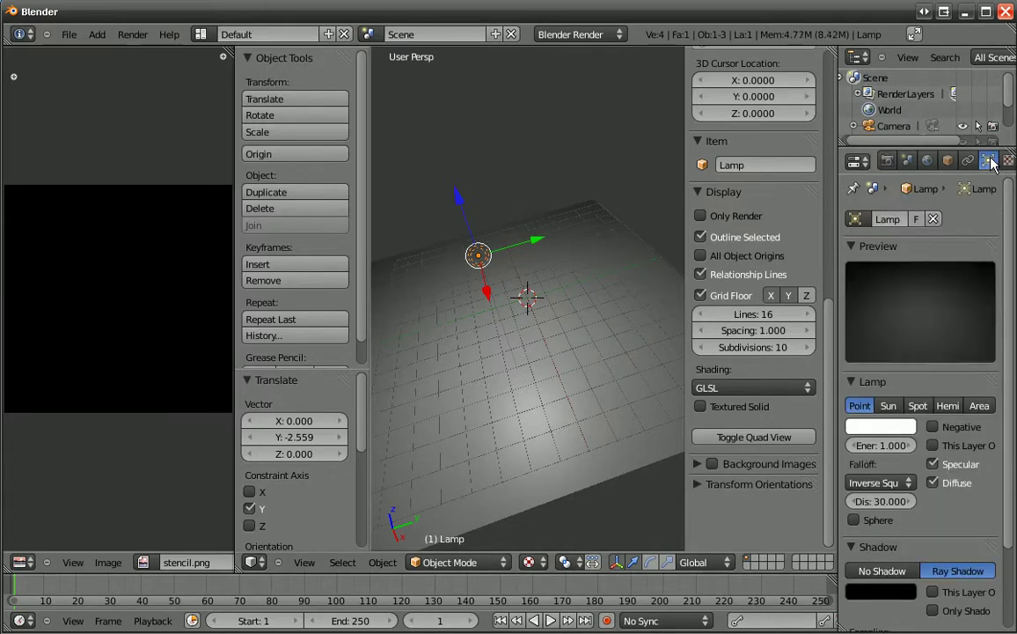
click(889, 405)
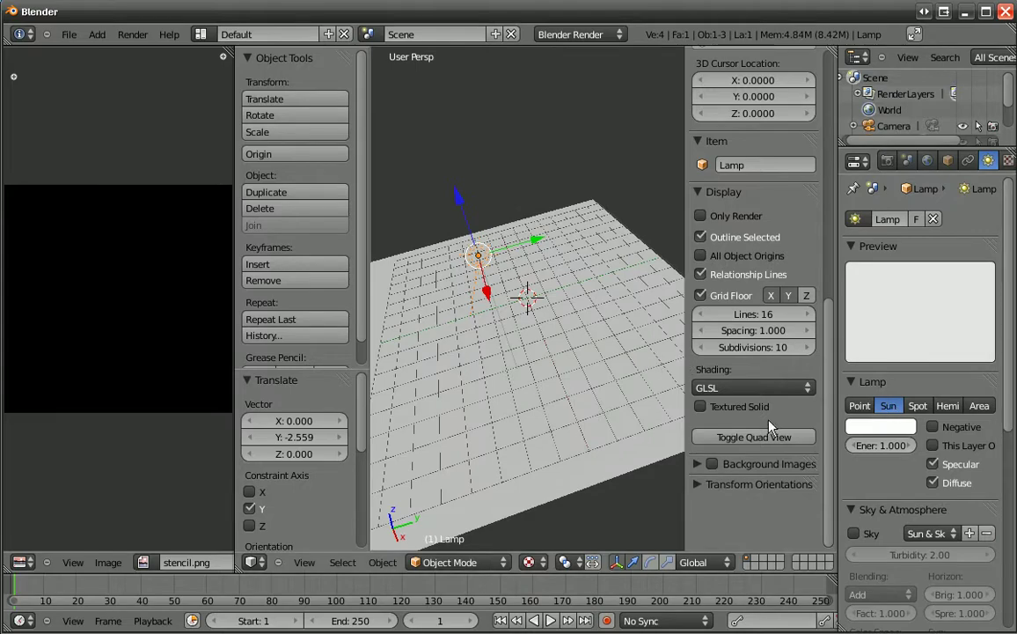
right_click(575, 353)
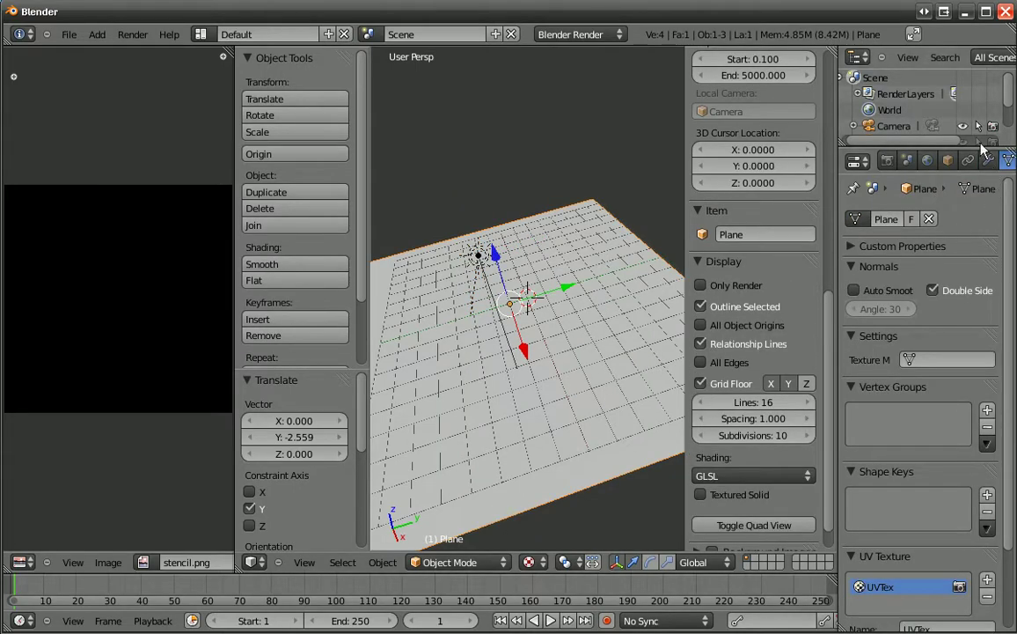
- Add a new material, Material.001, to the plane with specular intensity 0.000
scroll(924, 161, down, 1)
scroll(924, 160, down, 2)
click(951, 160)
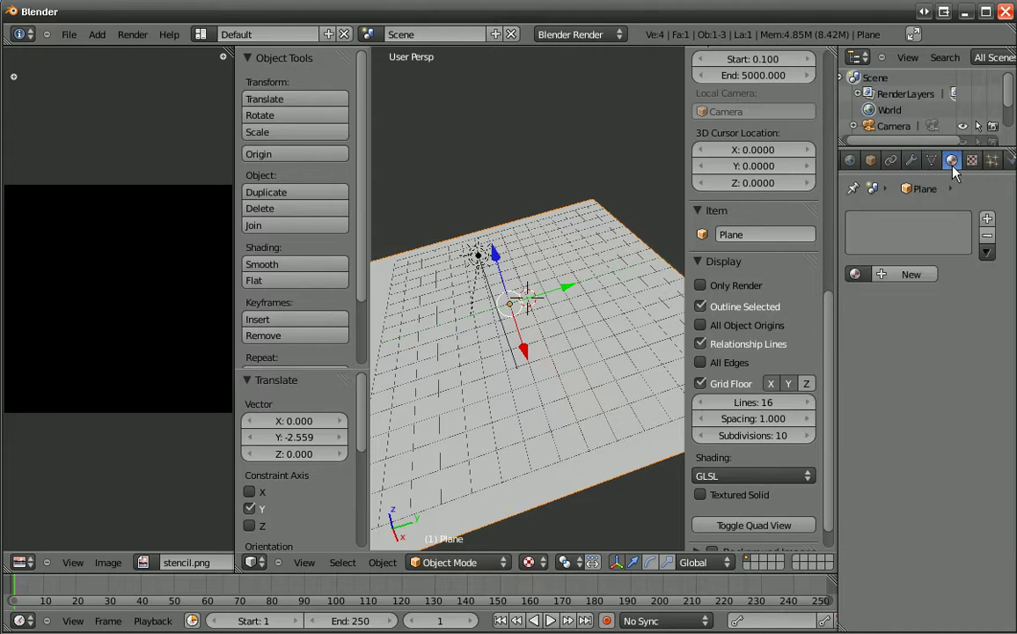
click(902, 275)
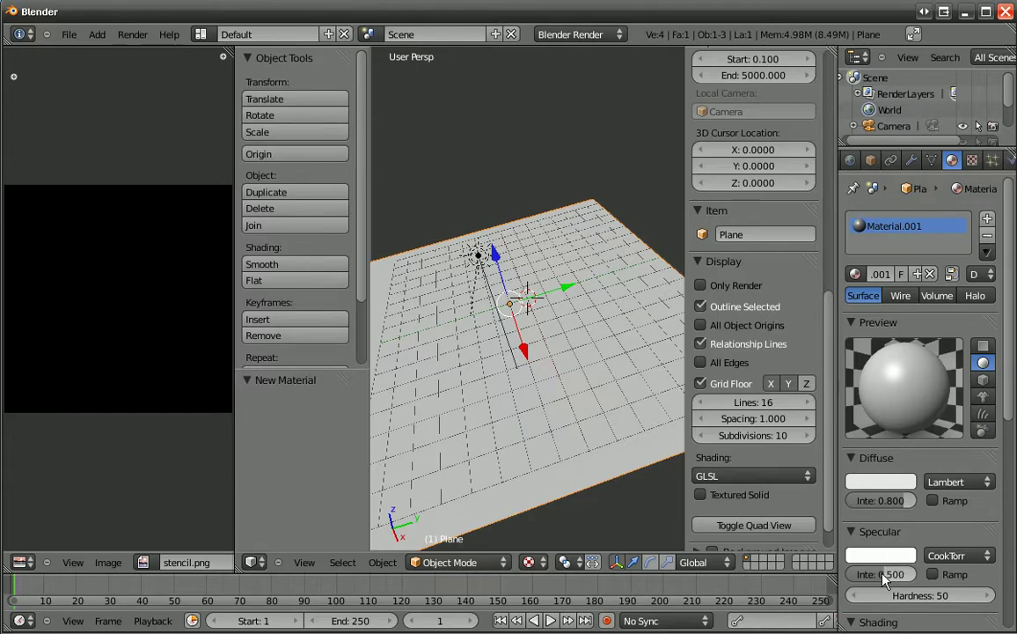
drag(884, 577, 831, 583)
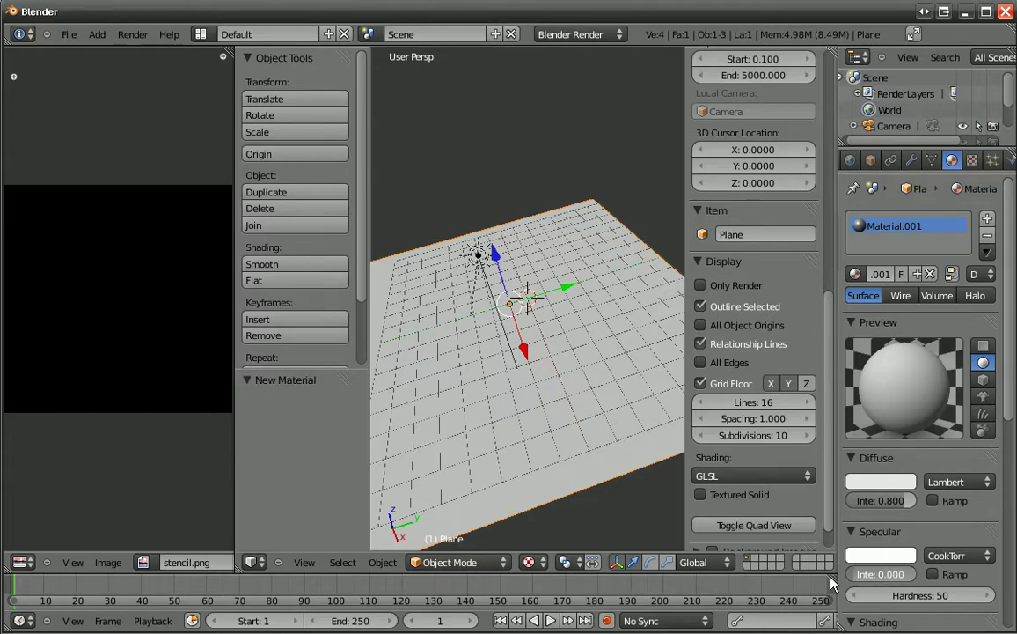
- Add a new texture to the plane's material and set its type to Image or Movie
click(973, 160)
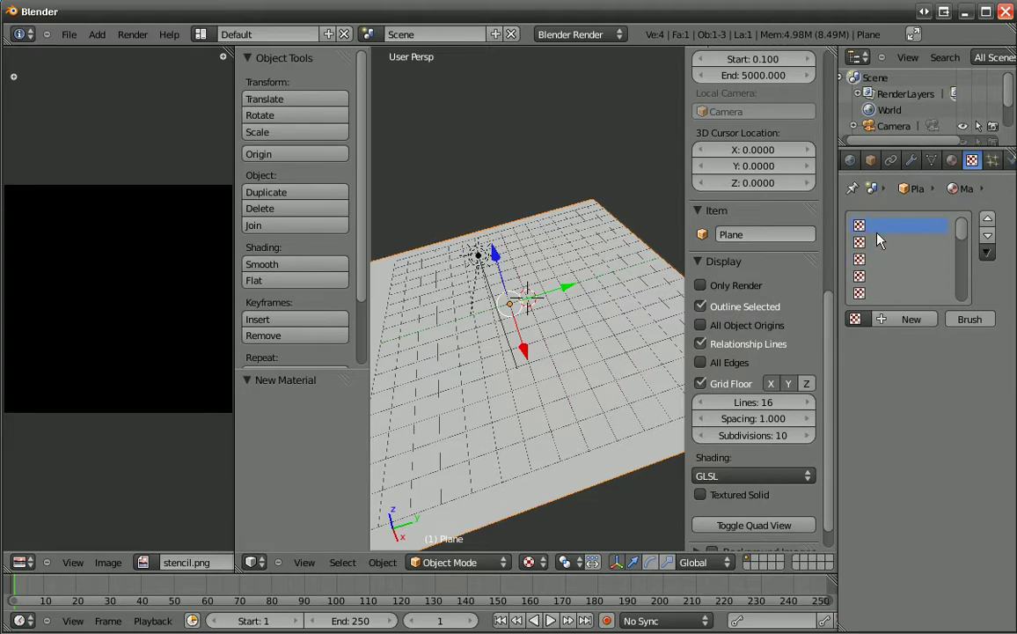
click(875, 276)
click(911, 319)
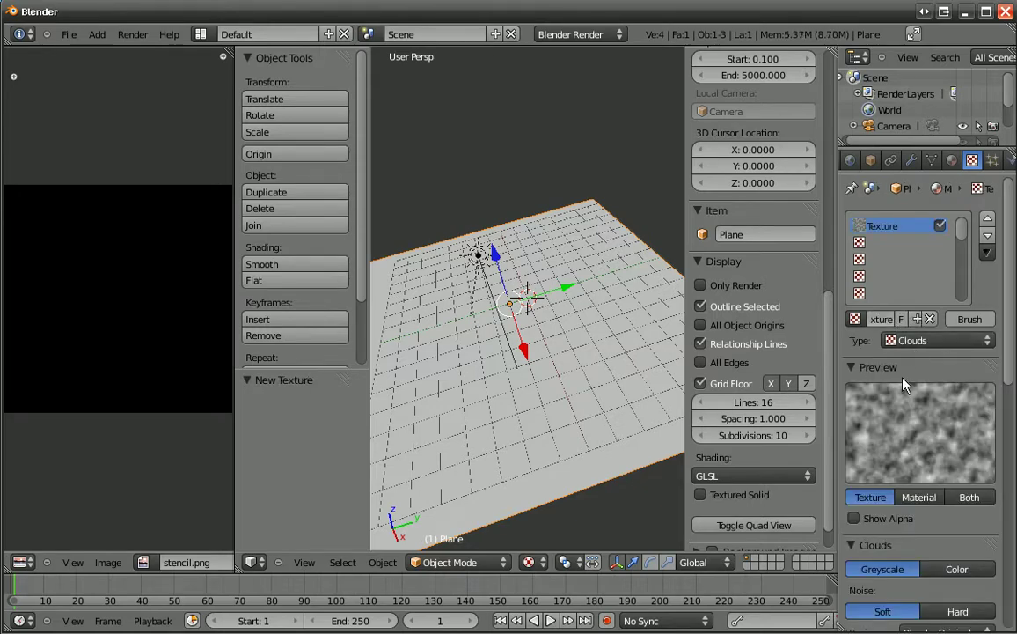
click(903, 342)
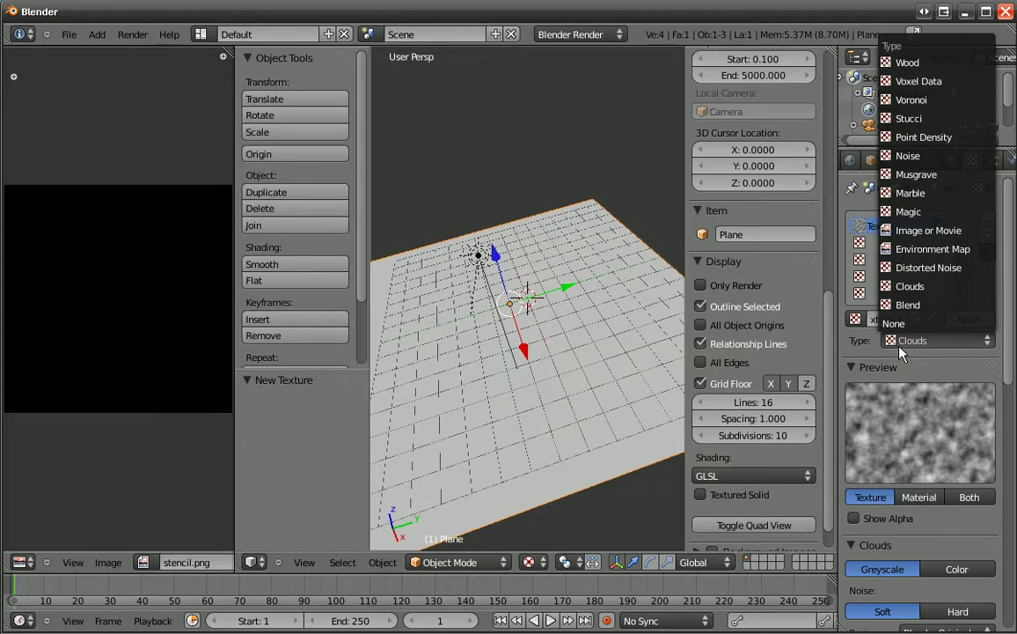
click(921, 231)
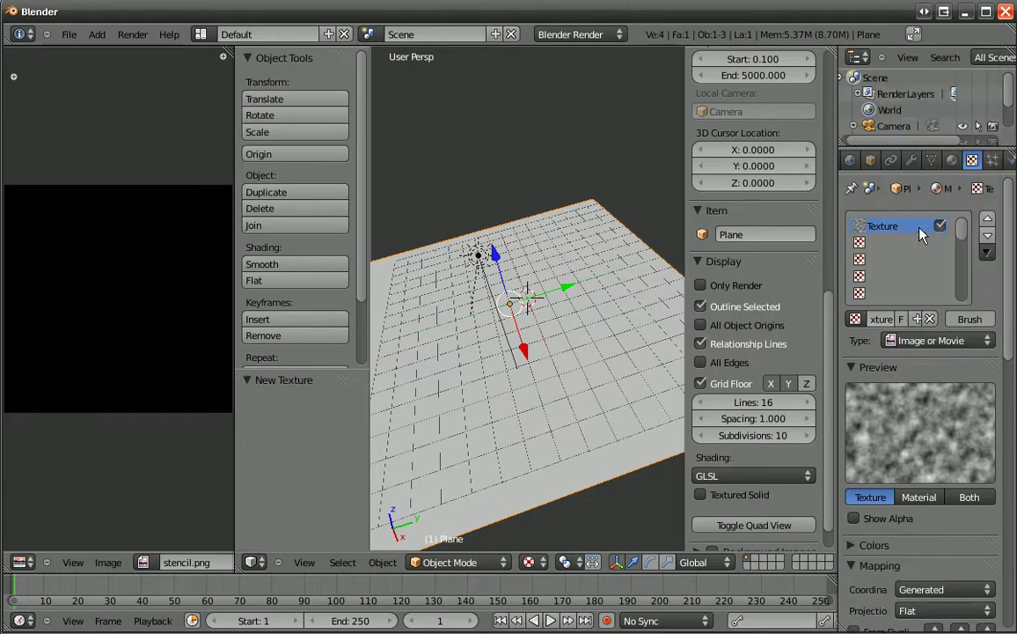
scroll(975, 361, down, 9)
- Load grass_tile.jpg as the plane's texture and orbit and zoom to inspect the grass
click(968, 434)
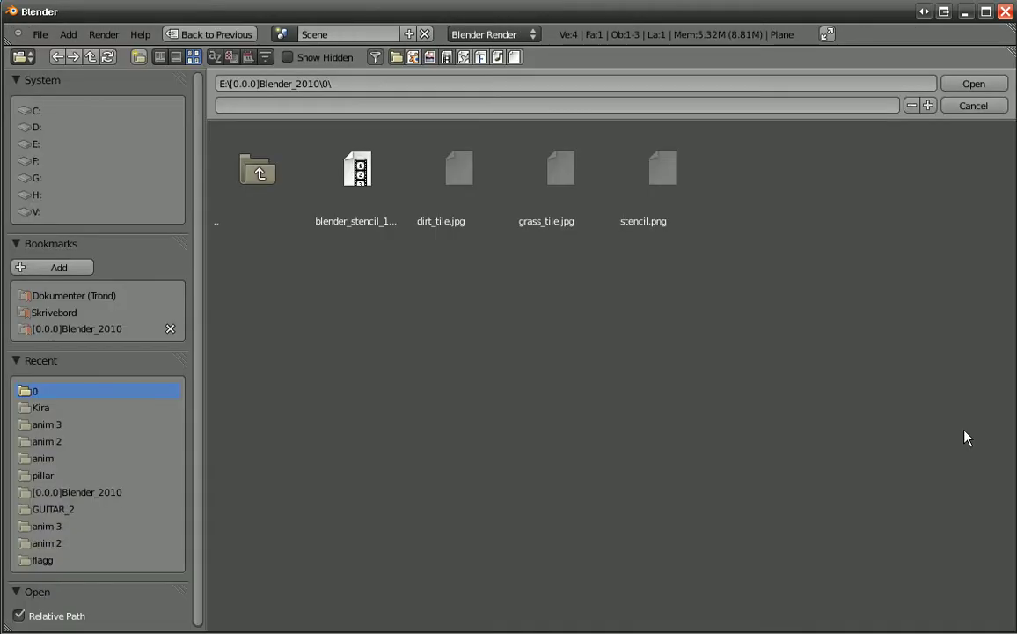
click(559, 180)
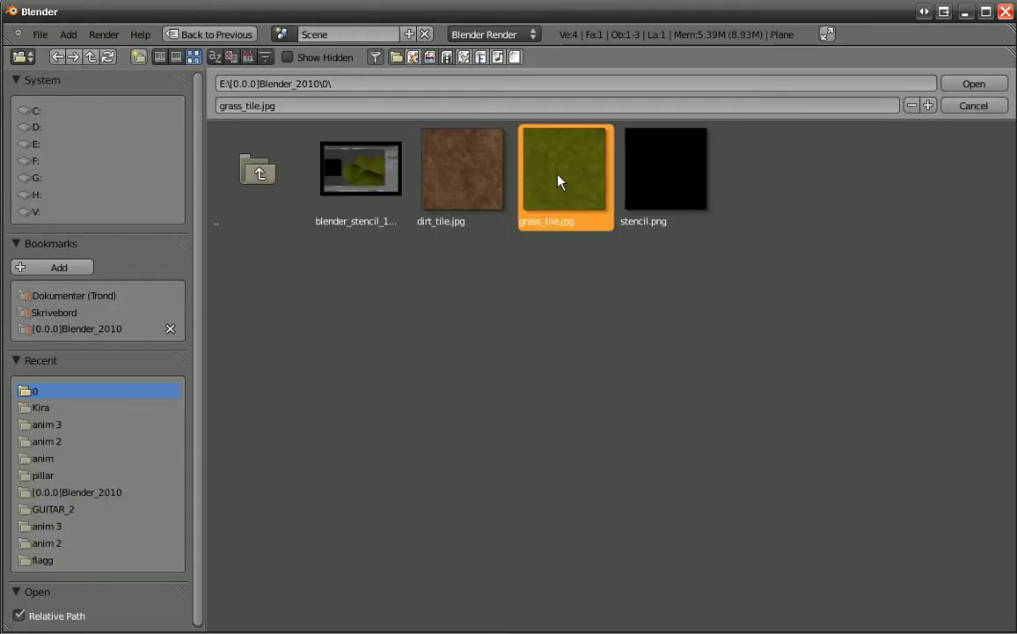
click(959, 85)
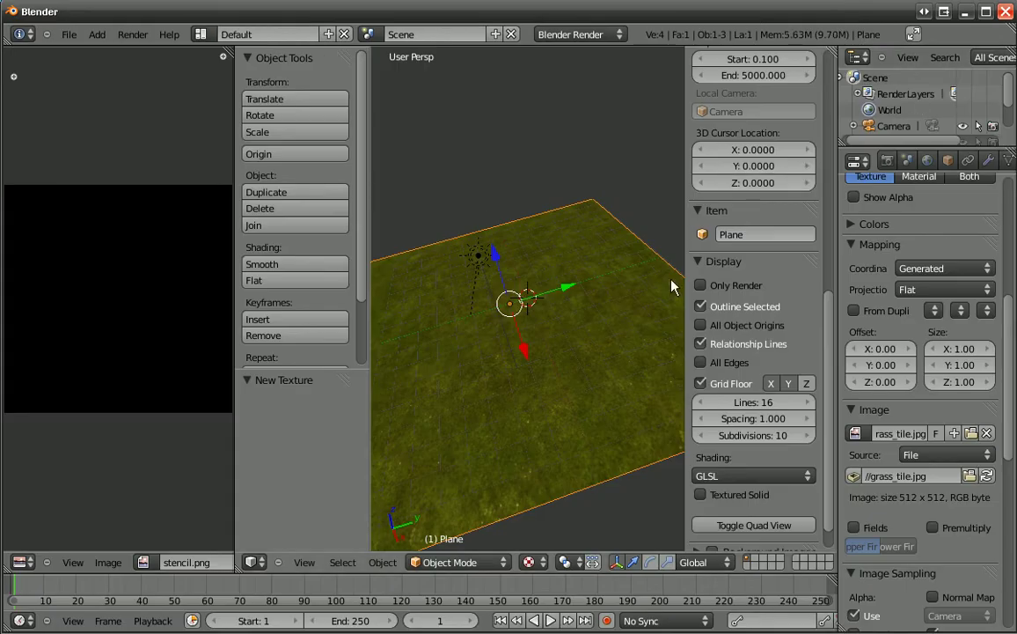
middle_drag(545, 357, 579, 294)
scroll(545, 317, up, 6)
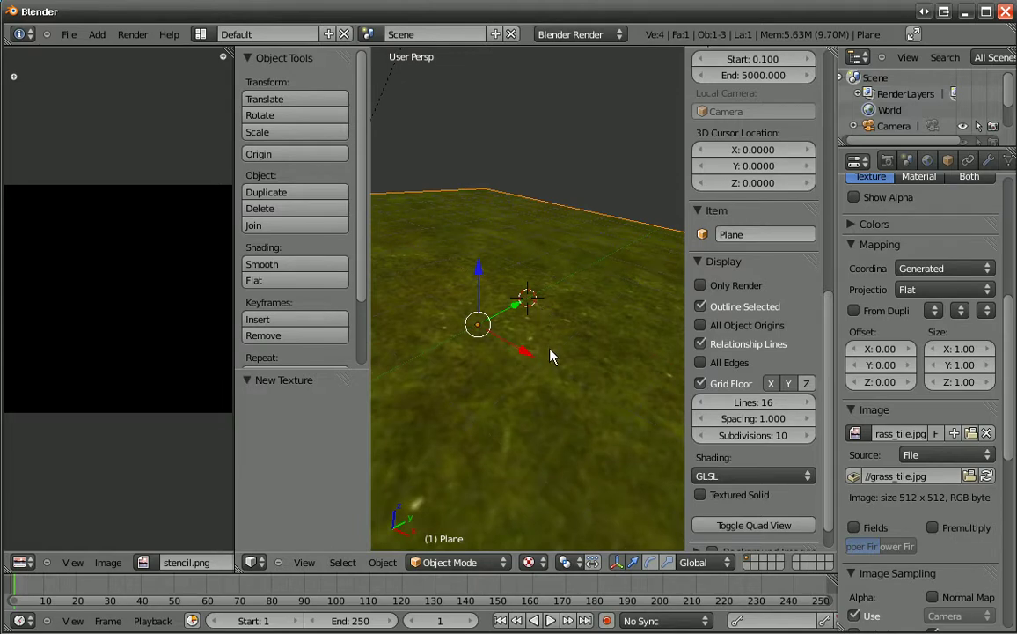
middle_drag(543, 399, 520, 425)
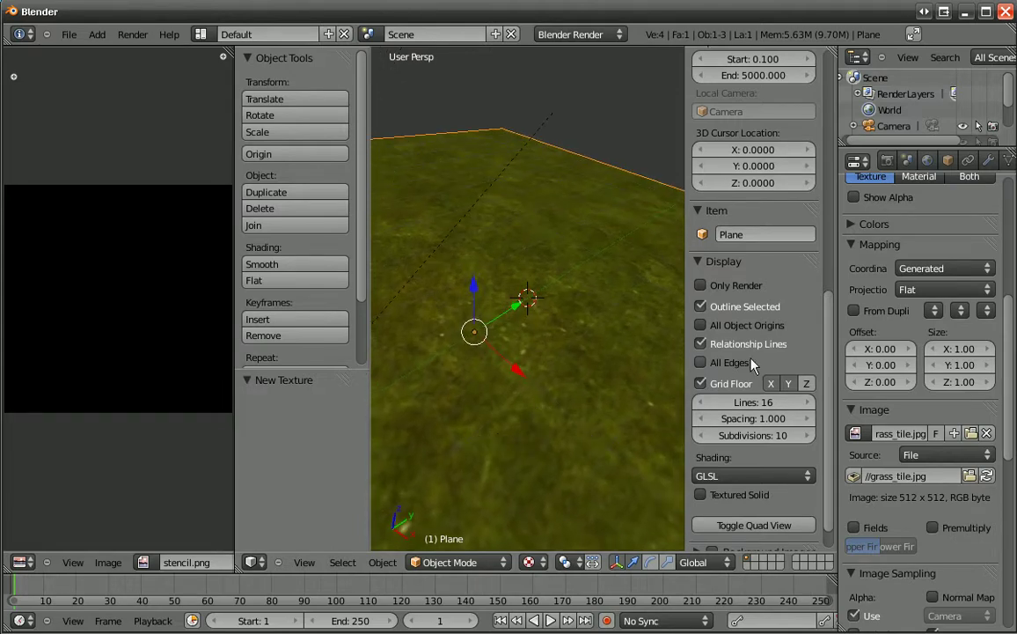
- Set the grass texture's Mapping Size X and Size Y to 4
click(957, 347)
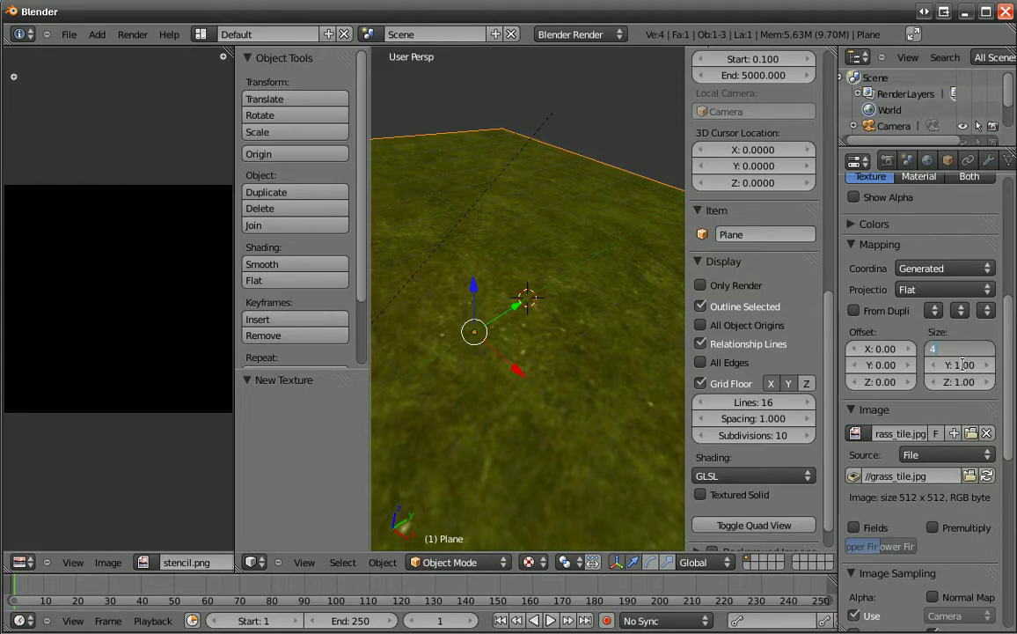
text(4)
key(Return)
click(965, 364)
text(4)
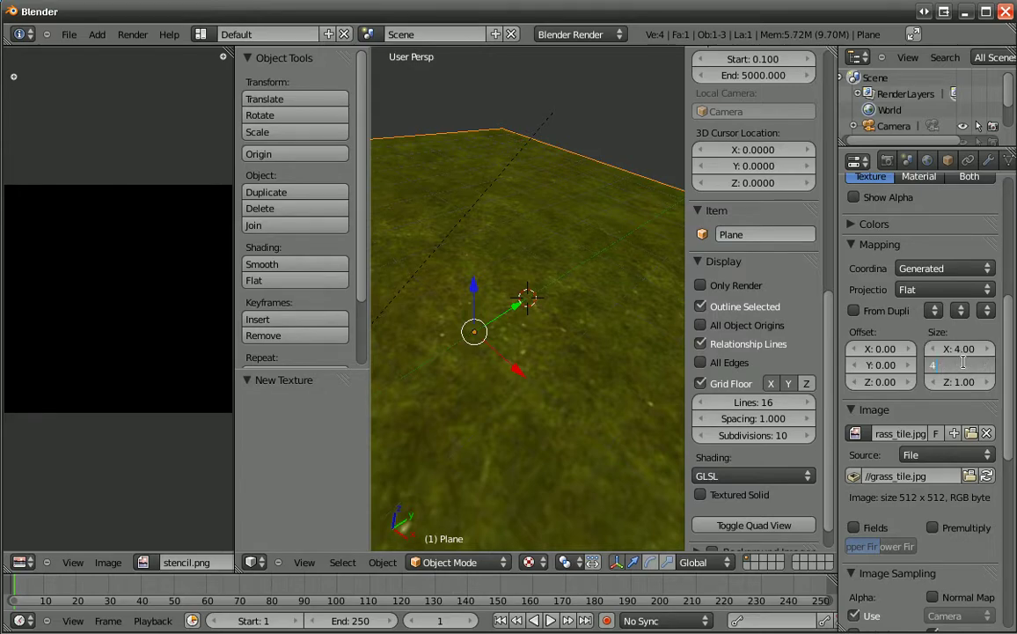
key(Return)
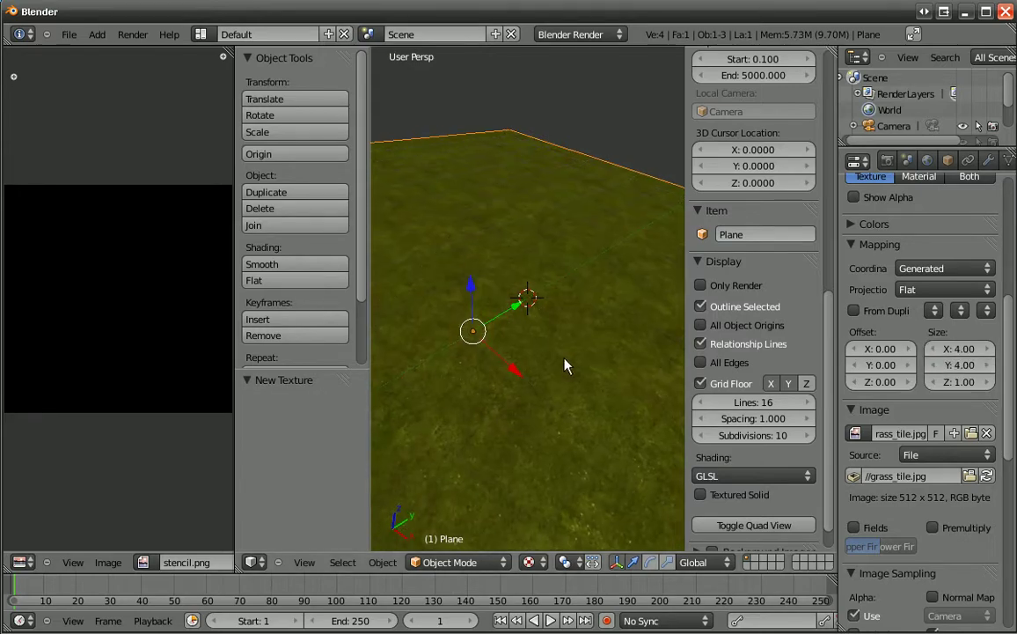
mouse_move(565, 366)
middle_down()
mouse_move(579, 352)
mouse_move(568, 359)
mouse_move(566, 346)
middle_up()
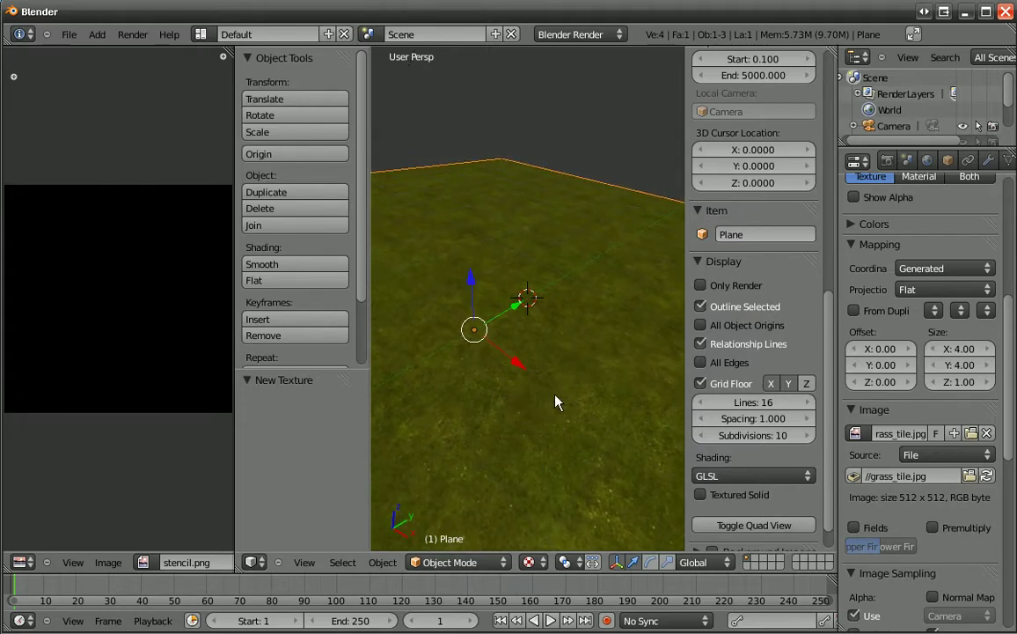
scroll(1012, 359, up, 8)
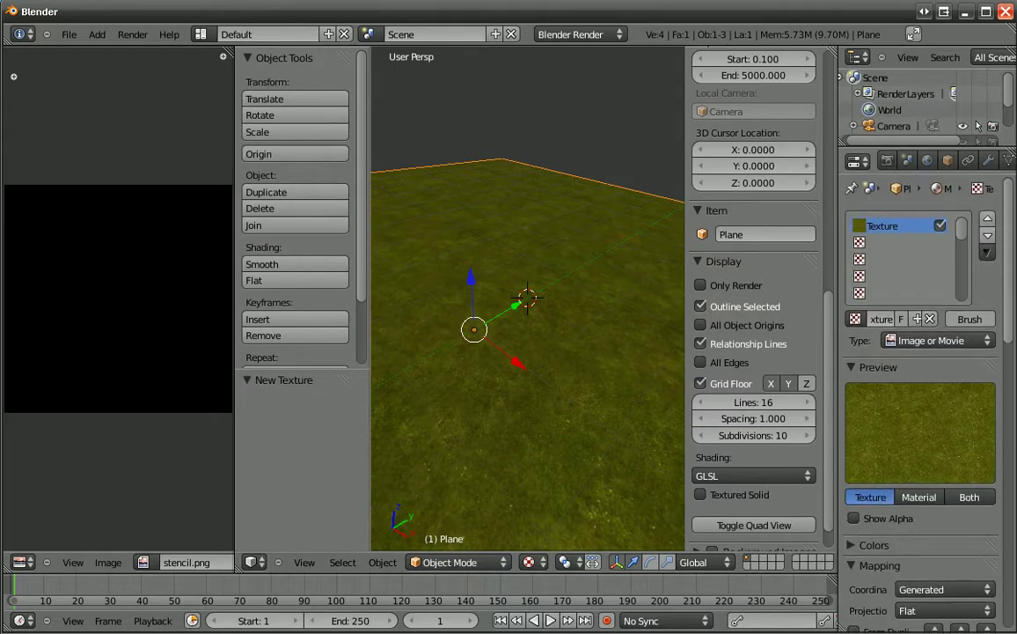
- Create a new Image or Movie texture in the empty second texture slot
click(871, 243)
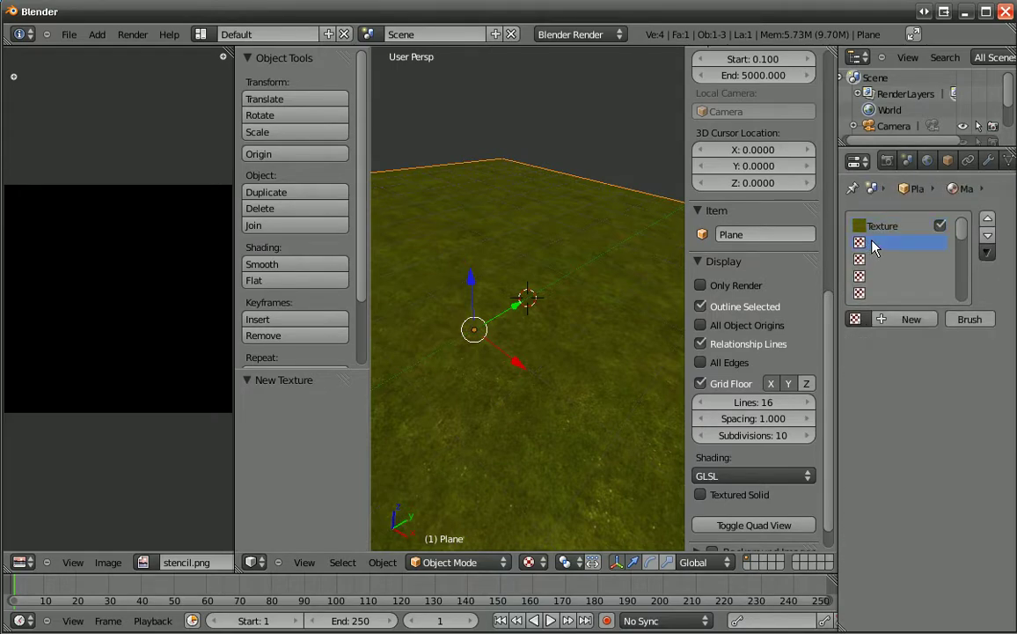
click(909, 320)
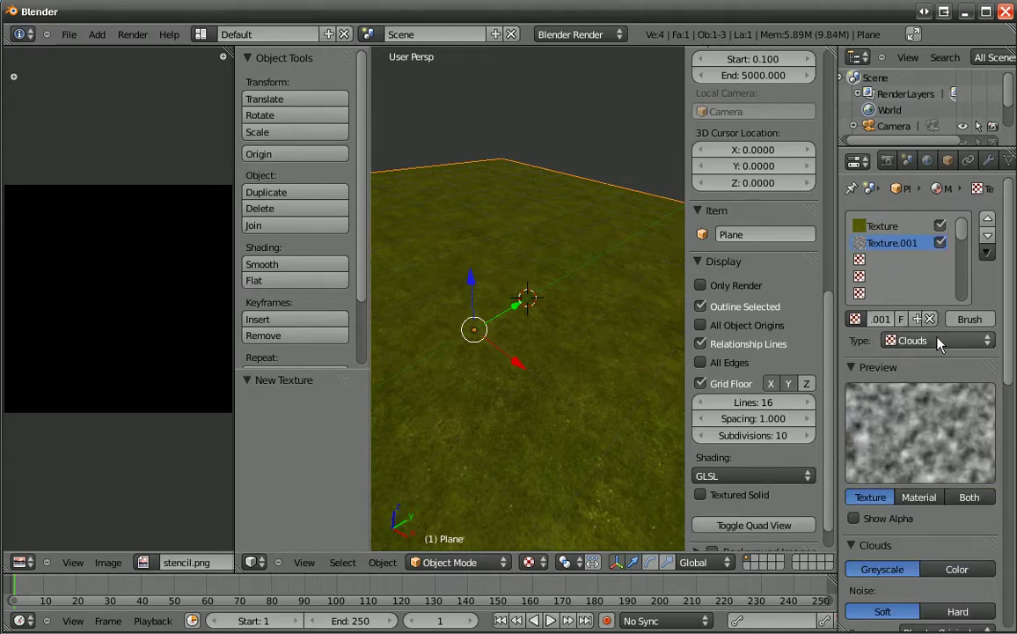
click(912, 341)
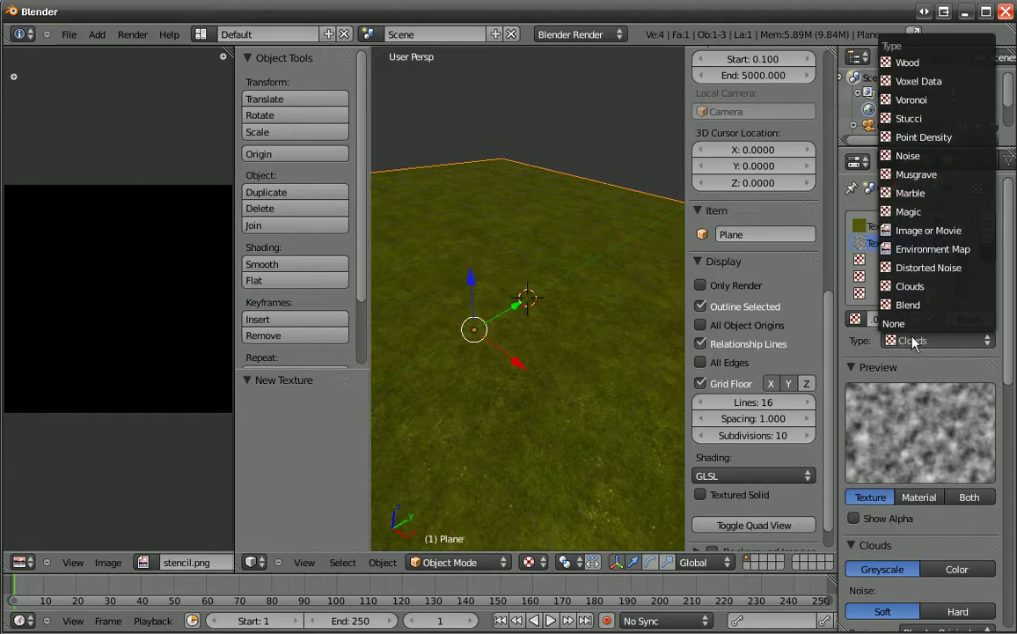
click(926, 230)
- Choose the already-loaded stencil.png as Texture.001's image
drag(1008, 314, 1014, 409)
scroll(968, 370, down, 5)
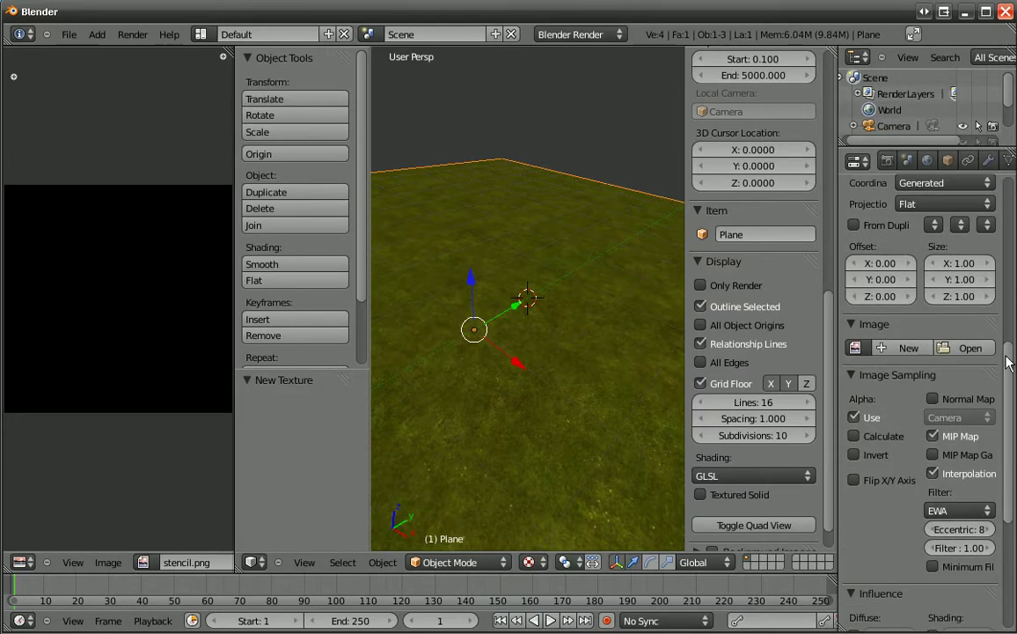
click(854, 349)
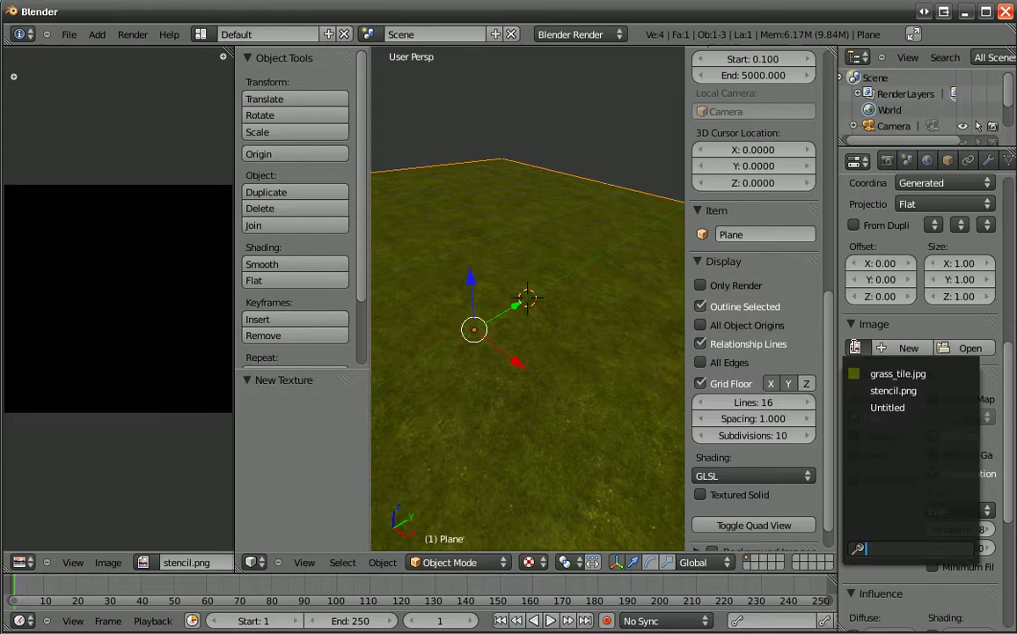
click(893, 391)
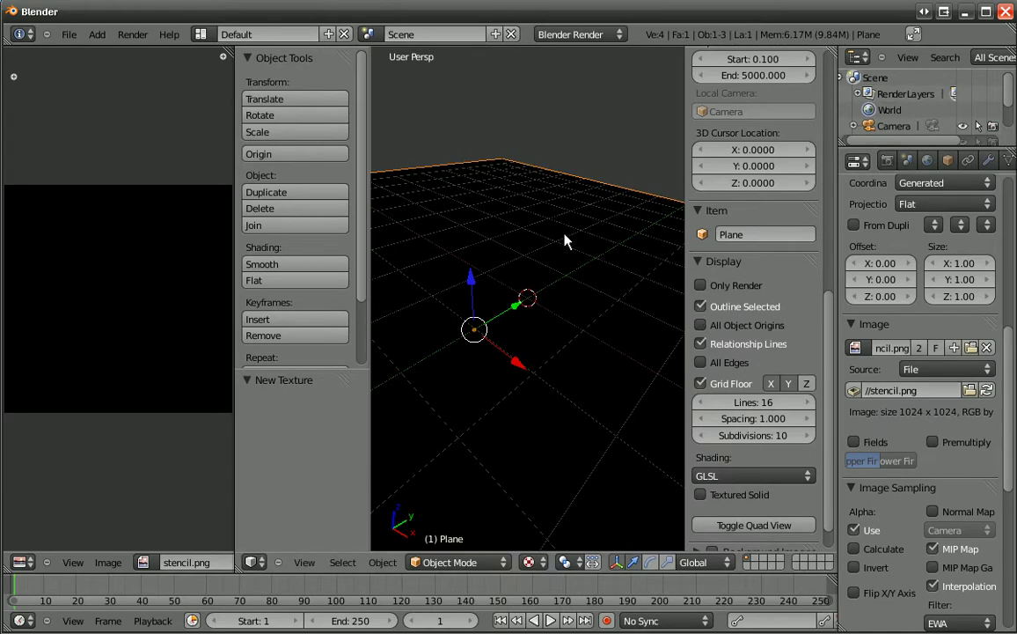
- For Texture.001, turn off Diffuse Color and enable Stencil and RGB to Intensity
scroll(1003, 515, down, 6)
scroll(1004, 515, down, 3)
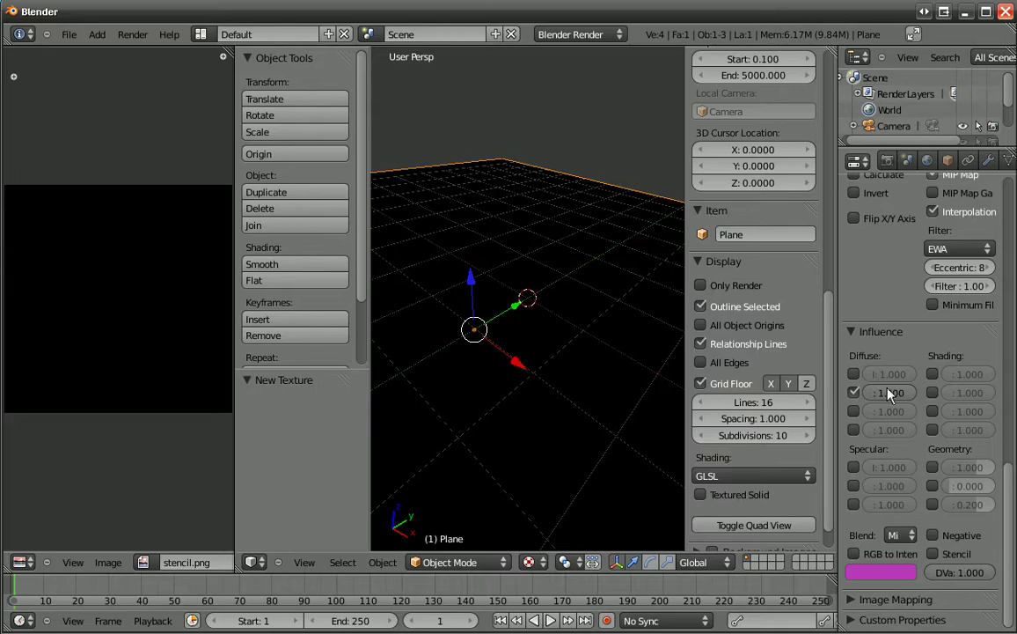
click(854, 392)
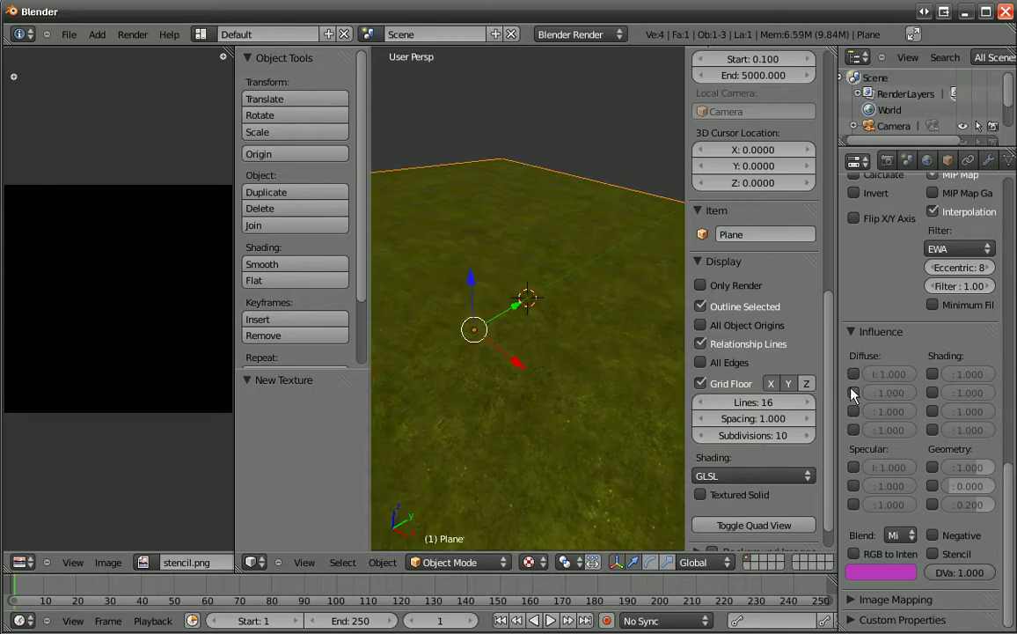
click(934, 555)
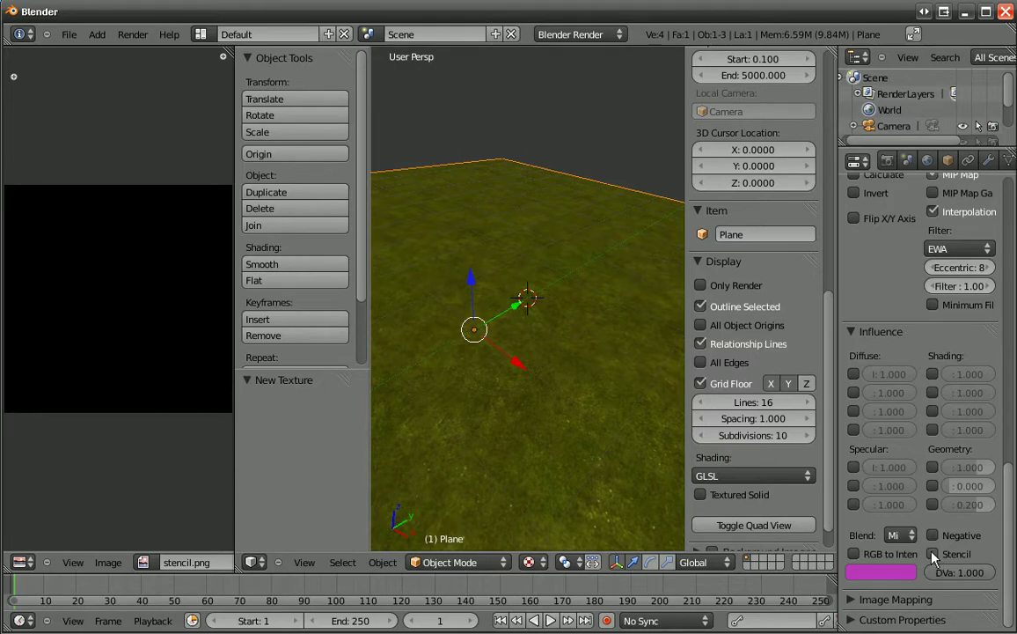
click(854, 553)
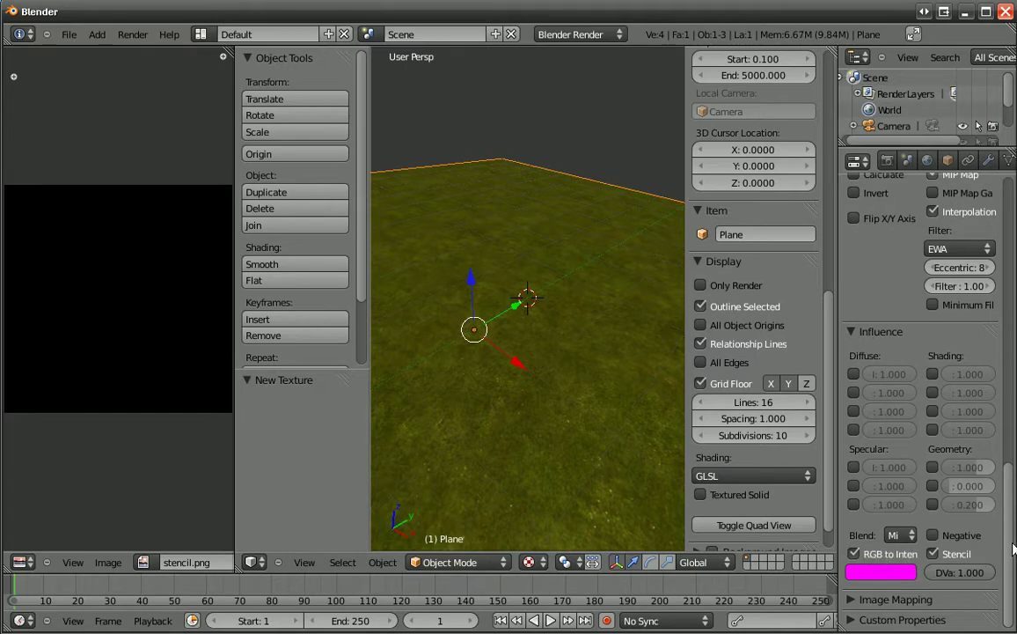
scroll(1012, 552, up, 15)
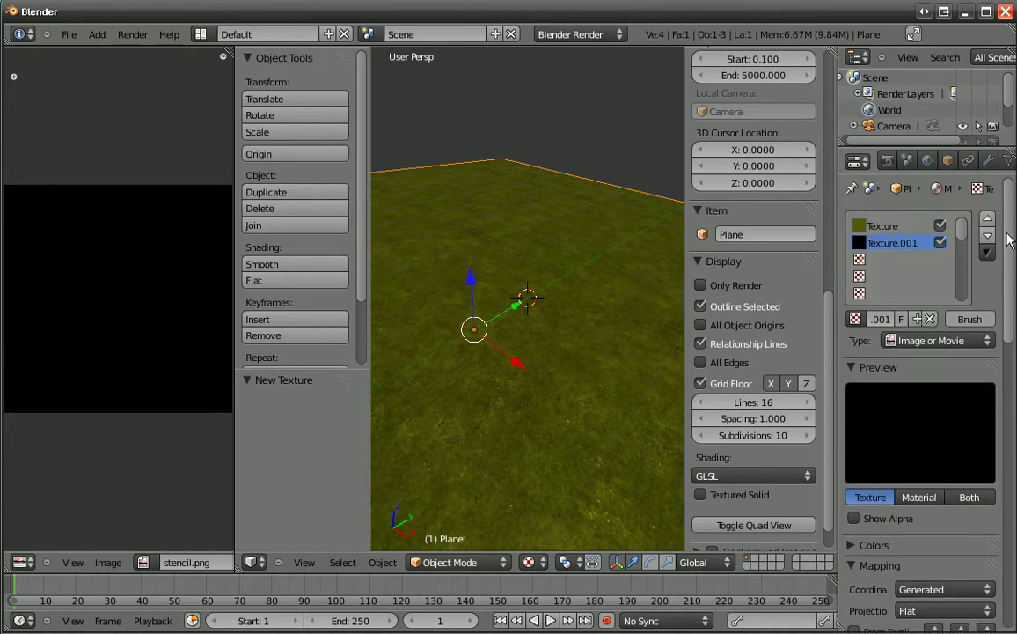
- Create a new Image or Movie texture in the empty third slot
click(869, 259)
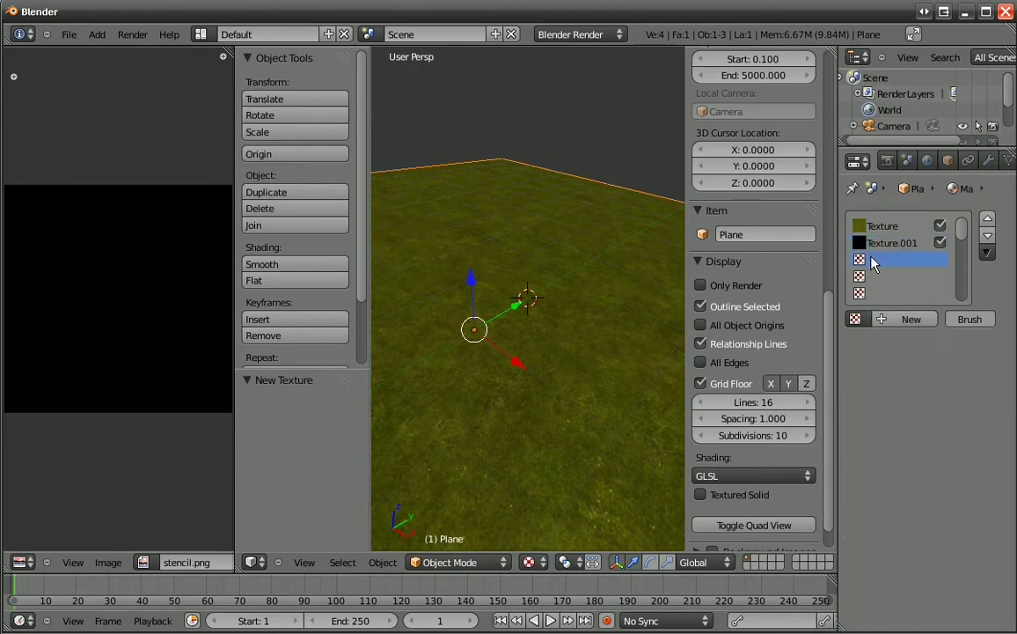
click(907, 319)
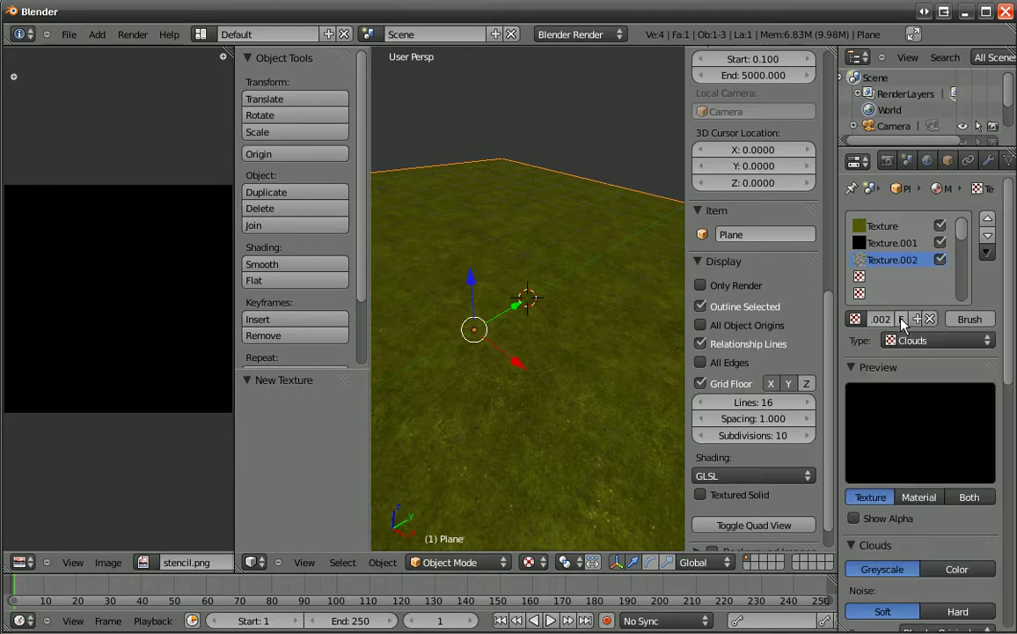
click(940, 342)
click(931, 230)
- Open dirt_tile.jpg as the third texture's image
scroll(1013, 323, down, 8)
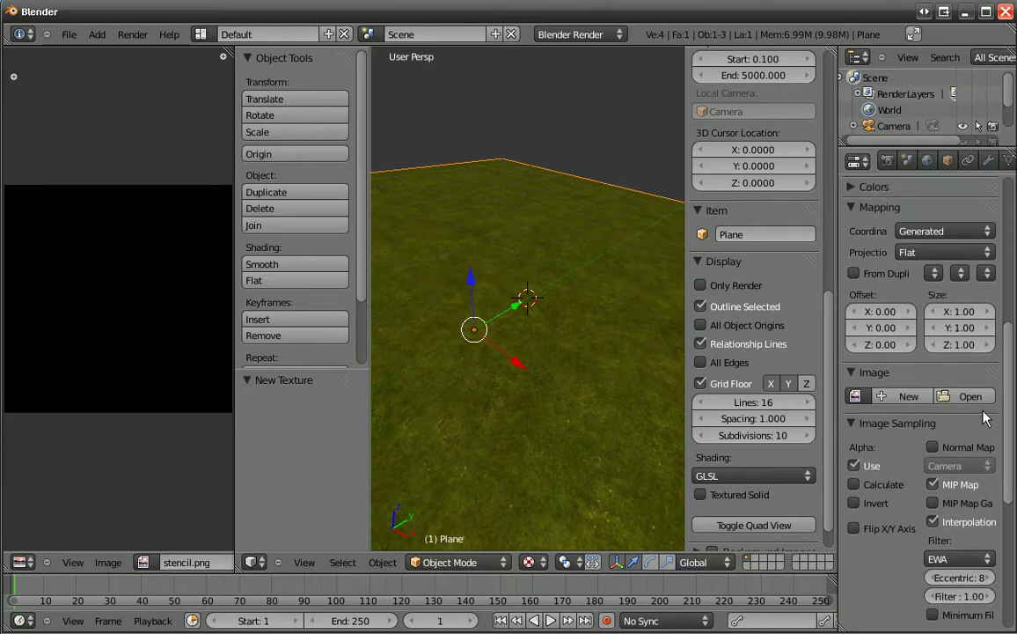
click(971, 397)
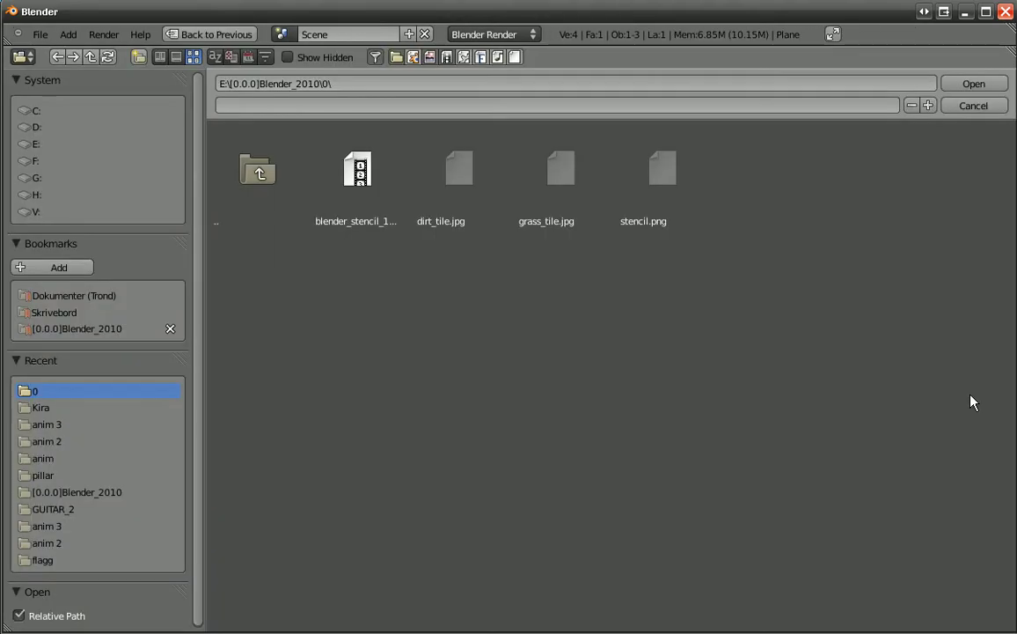
click(473, 173)
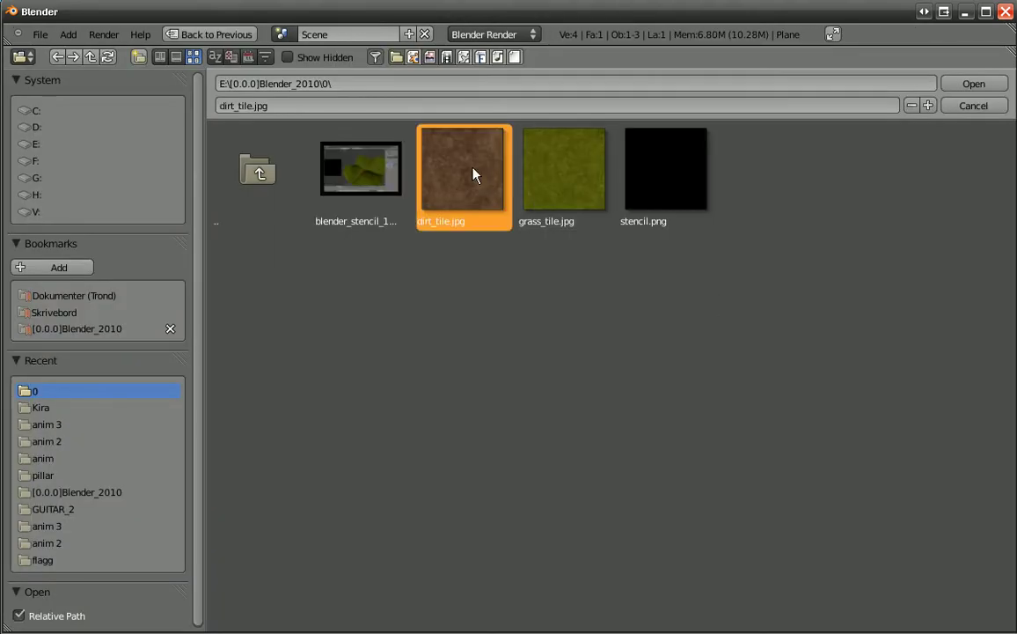
click(971, 85)
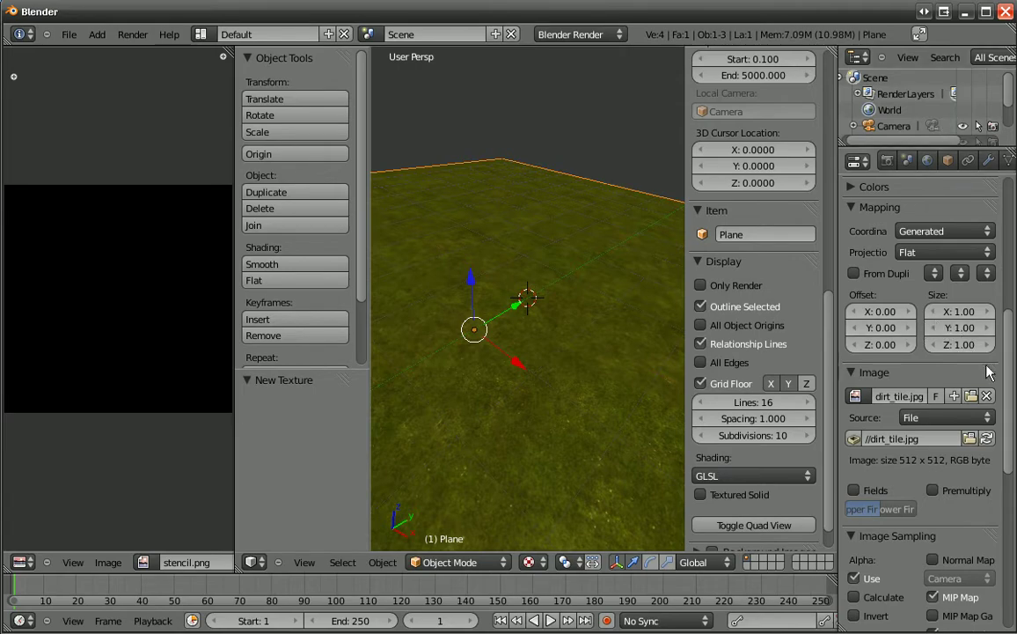
- Set the dirt texture's Mapping Size X and Size Y to 4.00
click(966, 311)
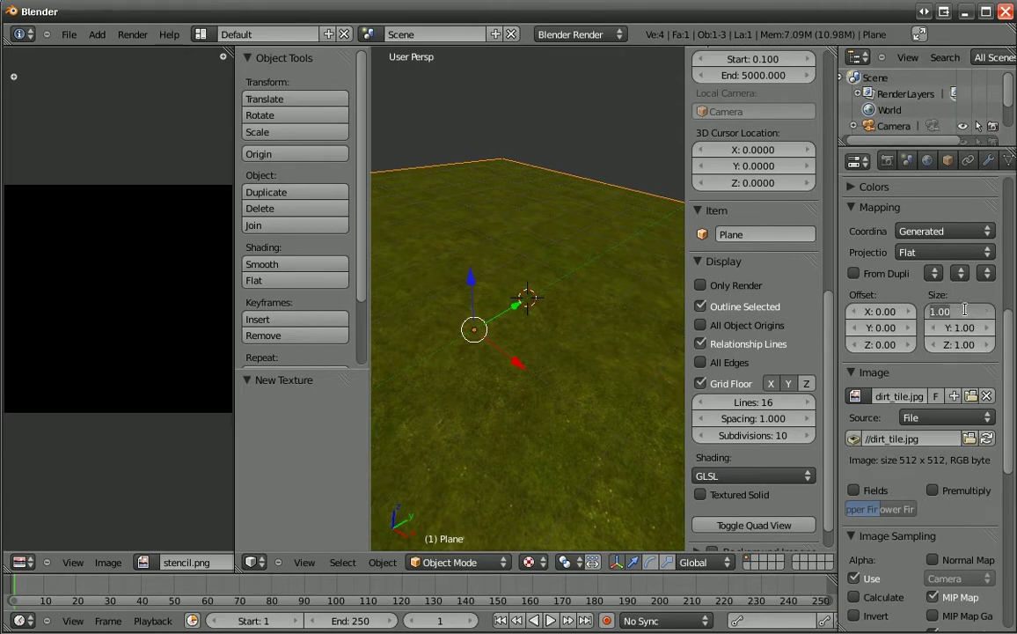
text(4)
key(Return)
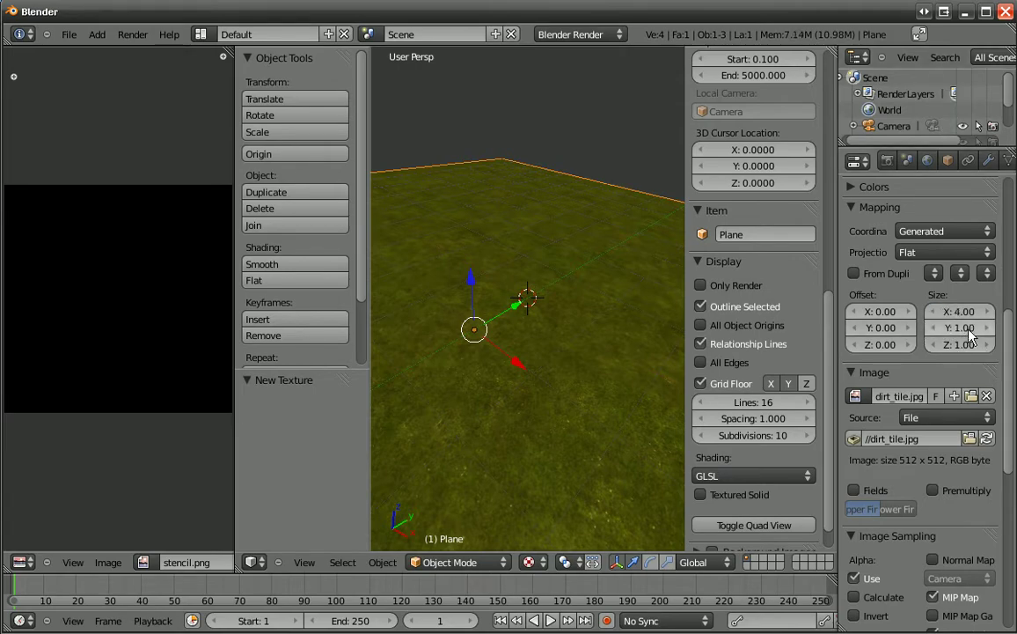
click(966, 328)
text(4)
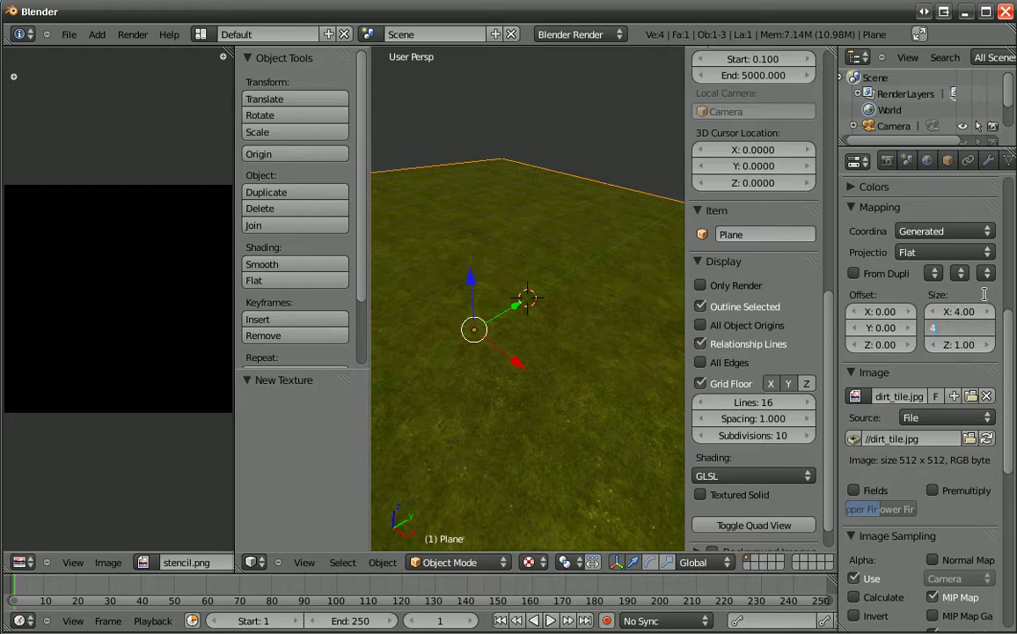
key(Return)
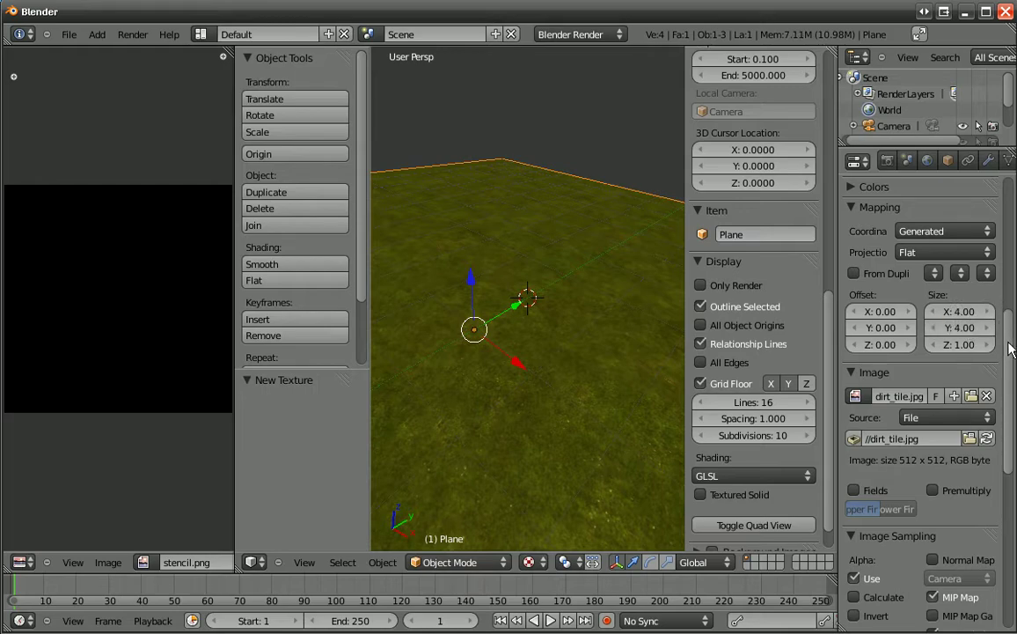
- Select the black stencil texture Texture.001 in the texture slots
drag(1010, 349, 1008, 175)
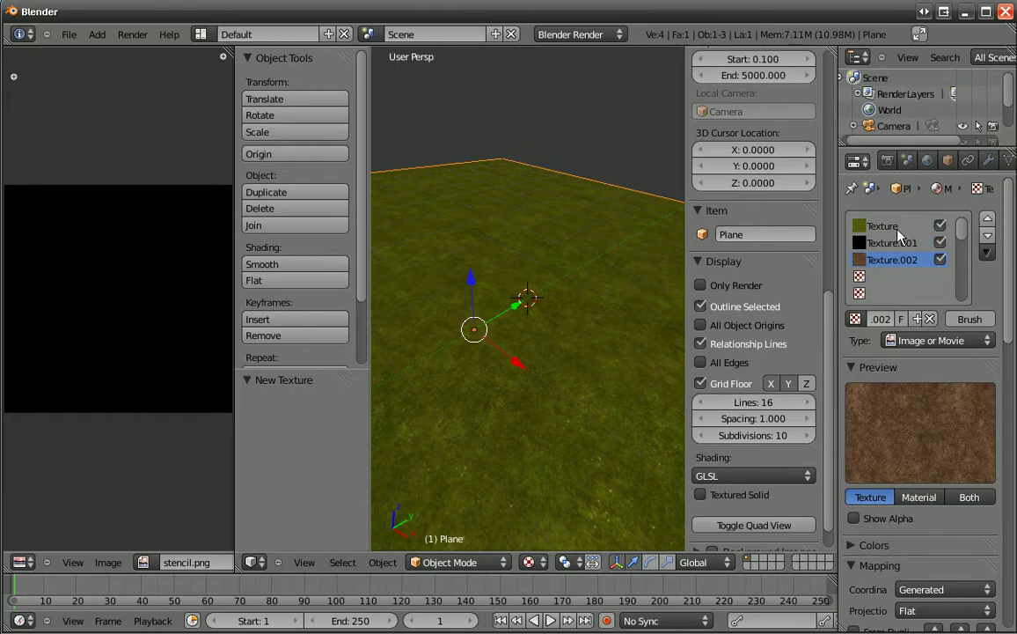
click(891, 243)
drag(1010, 255, 1012, 325)
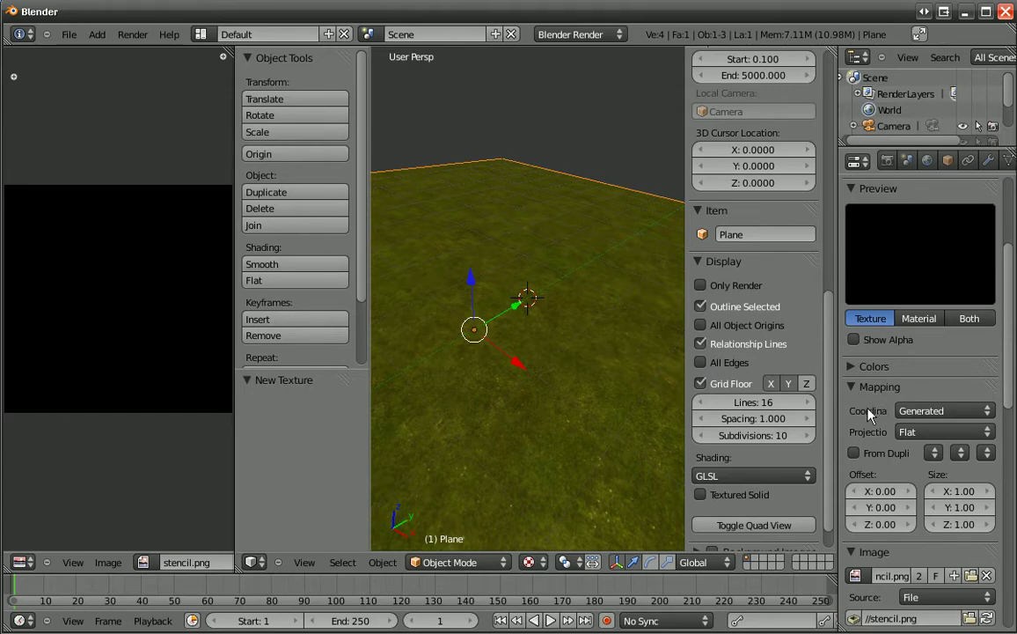
- Change Texture.001's mapping Coordinates from Generated to UV
click(935, 411)
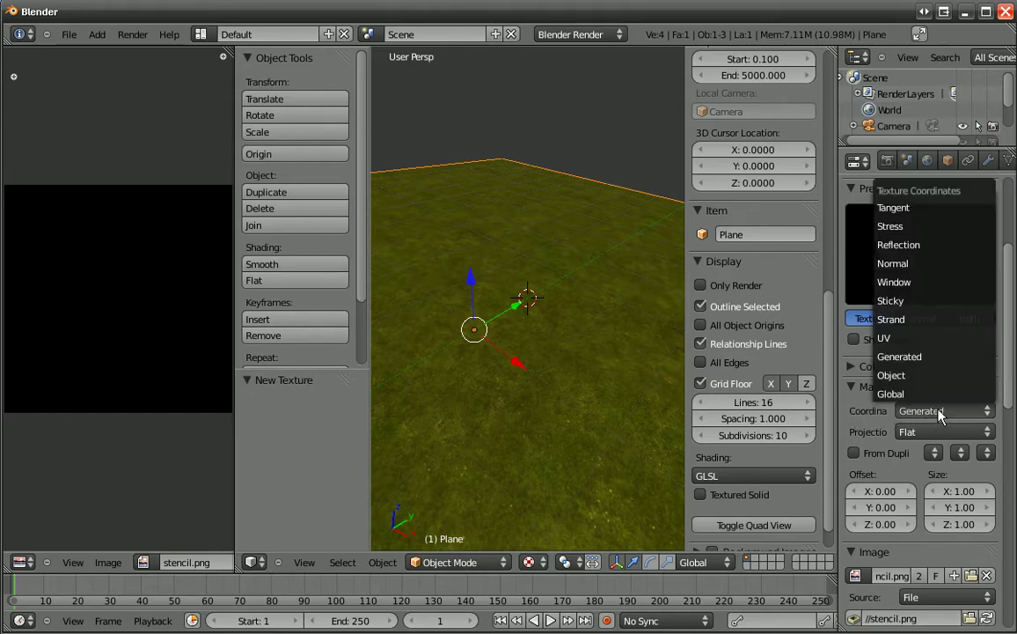
click(887, 339)
scroll(1012, 359, up, 5)
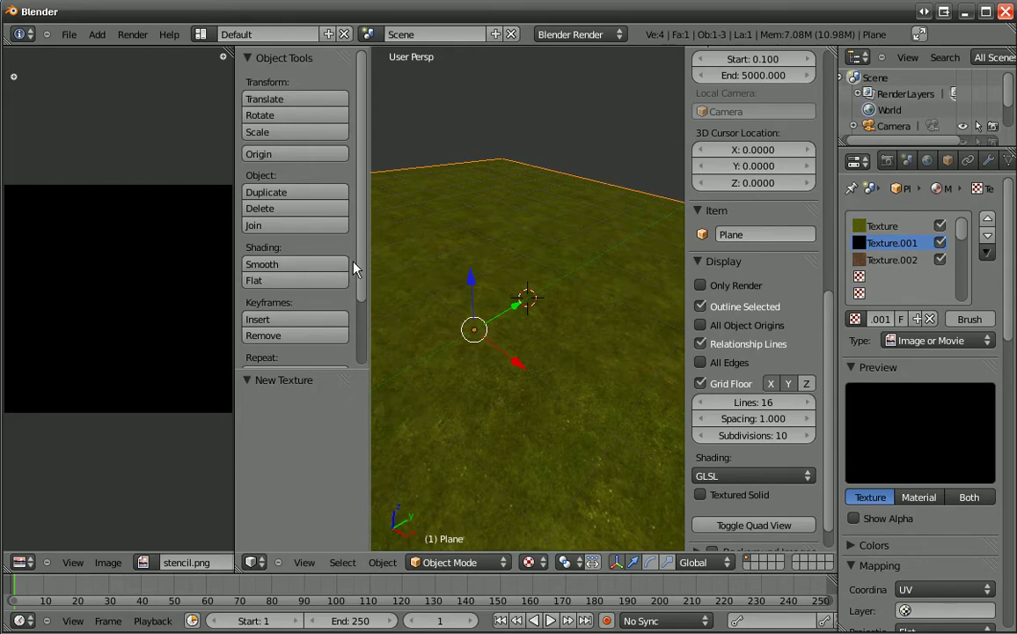
- Switch to Texture Paint mode and paint a diagonal dirt stripe across the grass plane
click(434, 568)
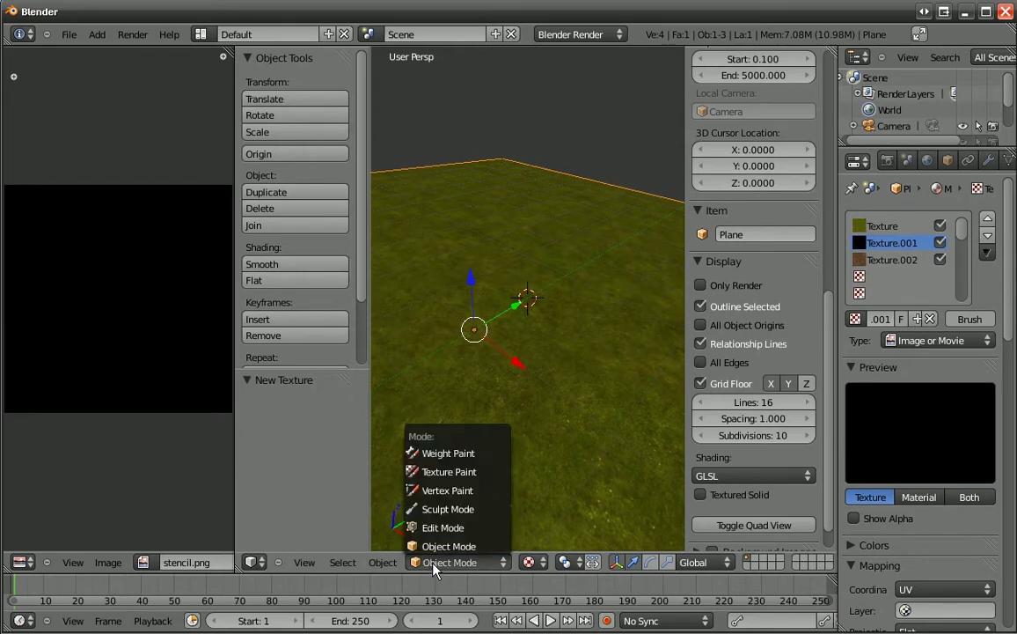
click(442, 475)
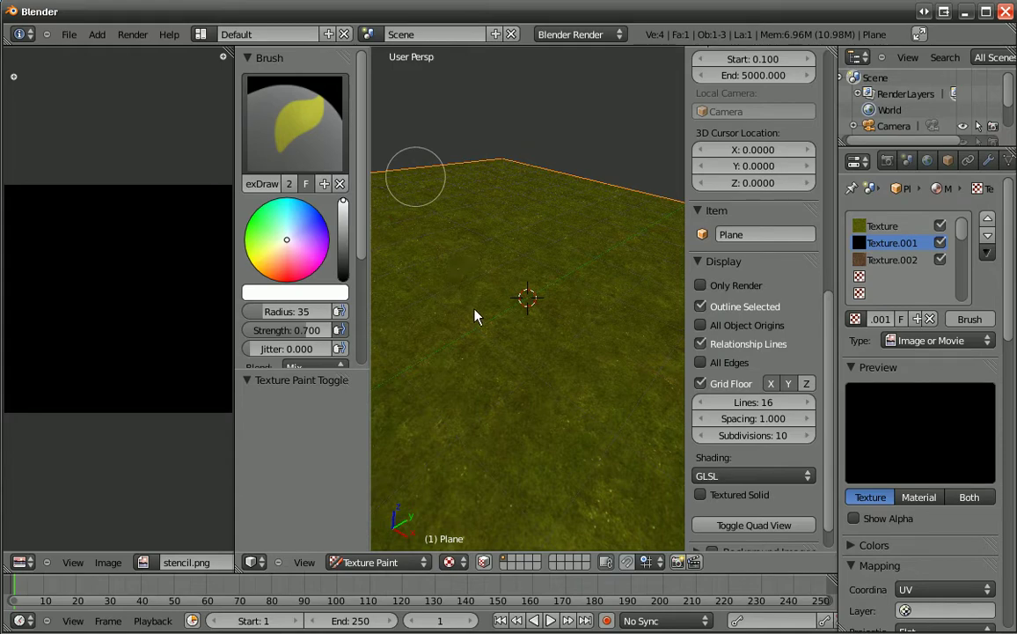
drag(475, 317, 460, 278)
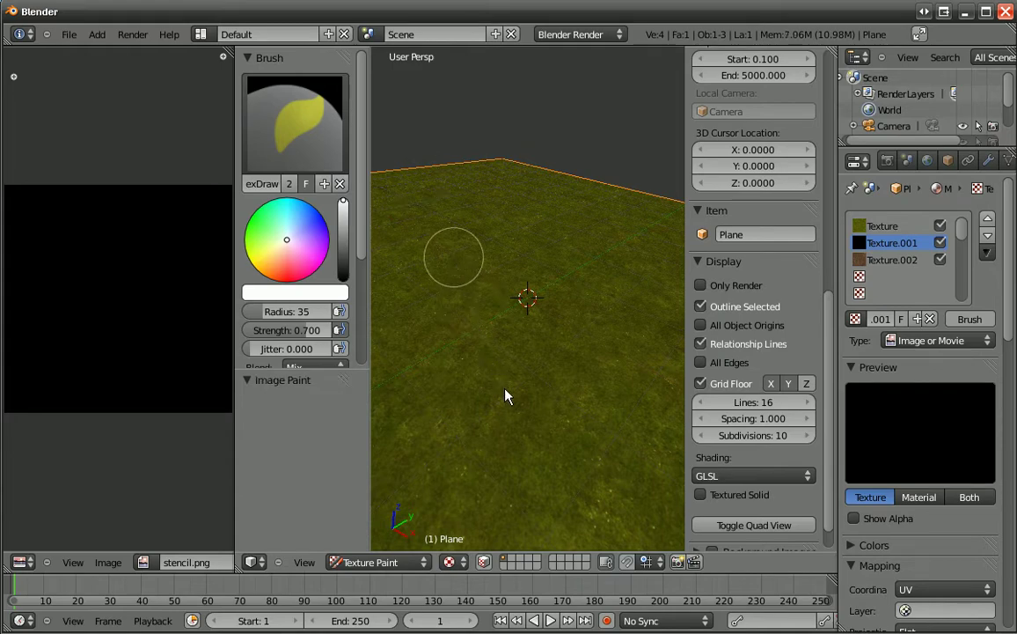
middle_drag(523, 368, 471, 243)
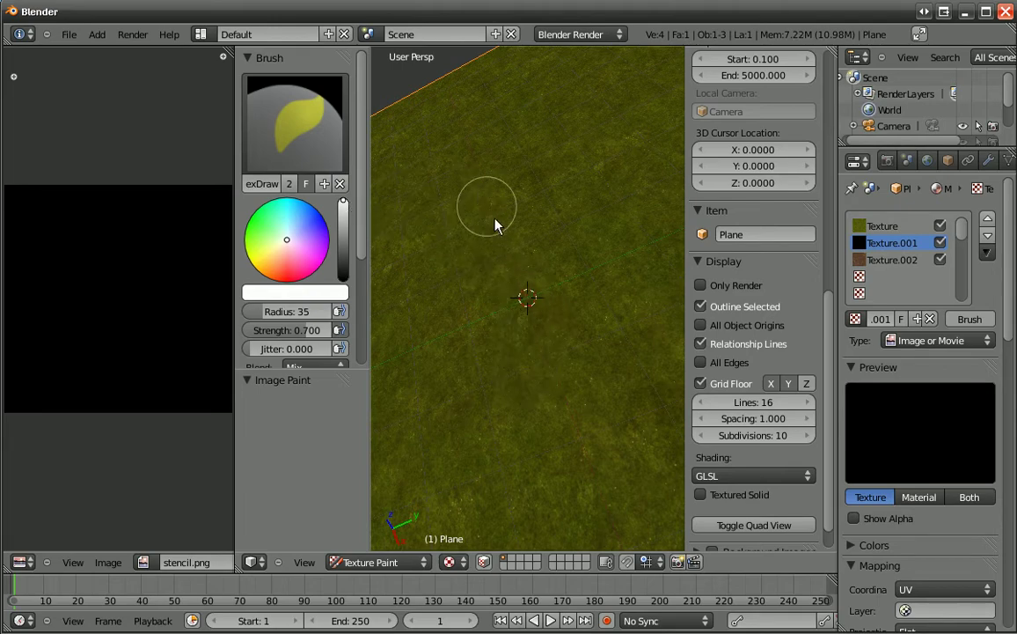
scroll(533, 398, down, 2)
mouse_move(544, 471)
mouse_down()
mouse_move(530, 408)
mouse_move(429, 193)
mouse_move(568, 536)
mouse_up()
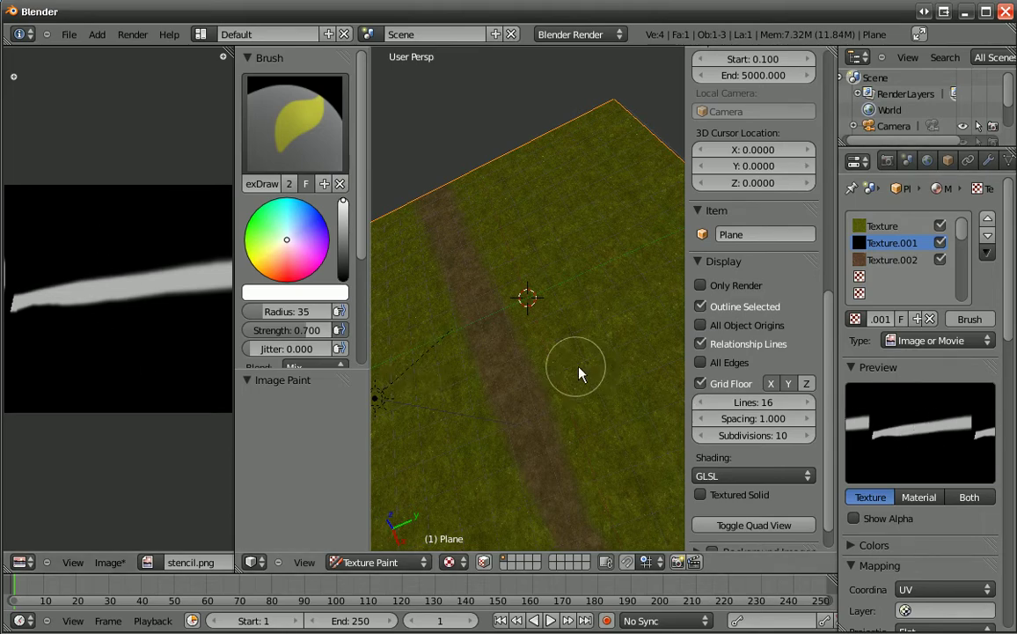
- Paint a second dirt band crossing the first, then grey soft dirt patches beside the roads
click(519, 353)
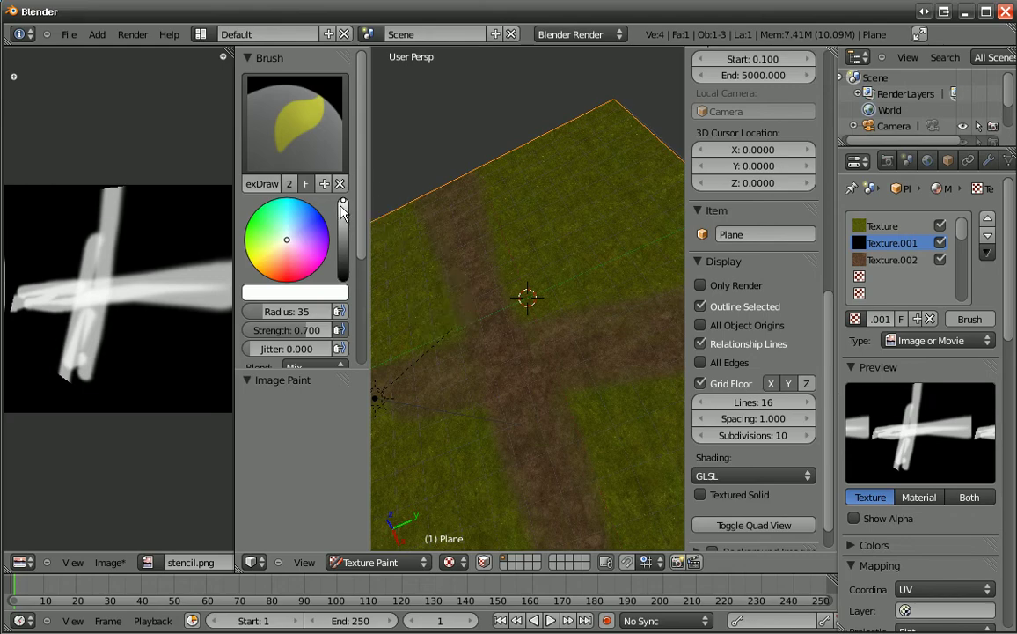
drag(343, 206, 344, 231)
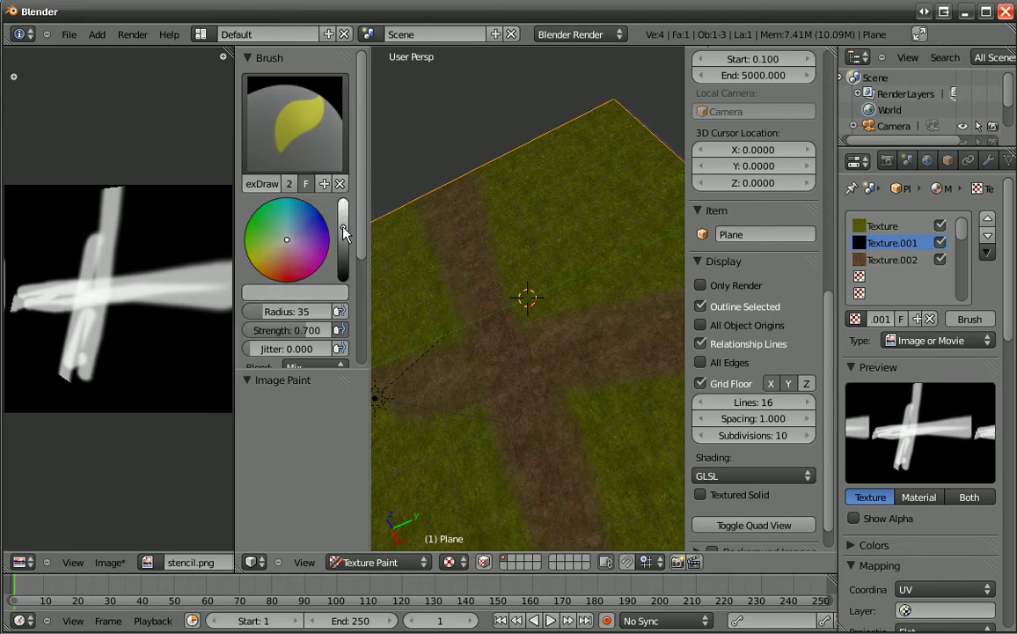
mouse_move(533, 300)
mouse_down()
mouse_move(527, 293)
mouse_move(539, 300)
mouse_up()
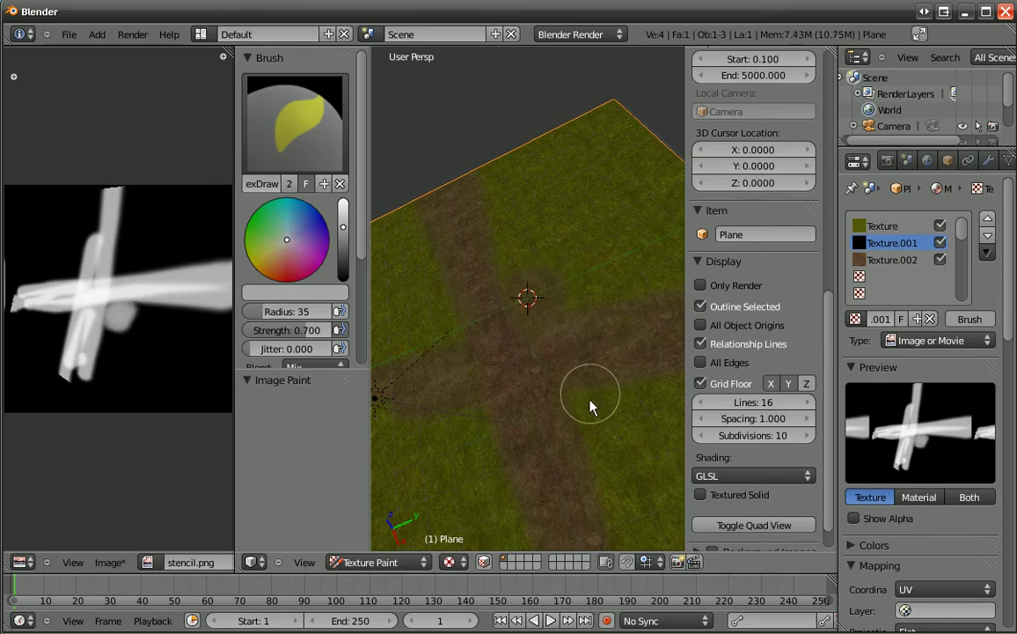
mouse_move(457, 418)
mouse_down()
mouse_move(454, 319)
mouse_move(439, 331)
mouse_move(453, 307)
mouse_move(430, 326)
mouse_move(447, 301)
mouse_move(420, 349)
mouse_up()
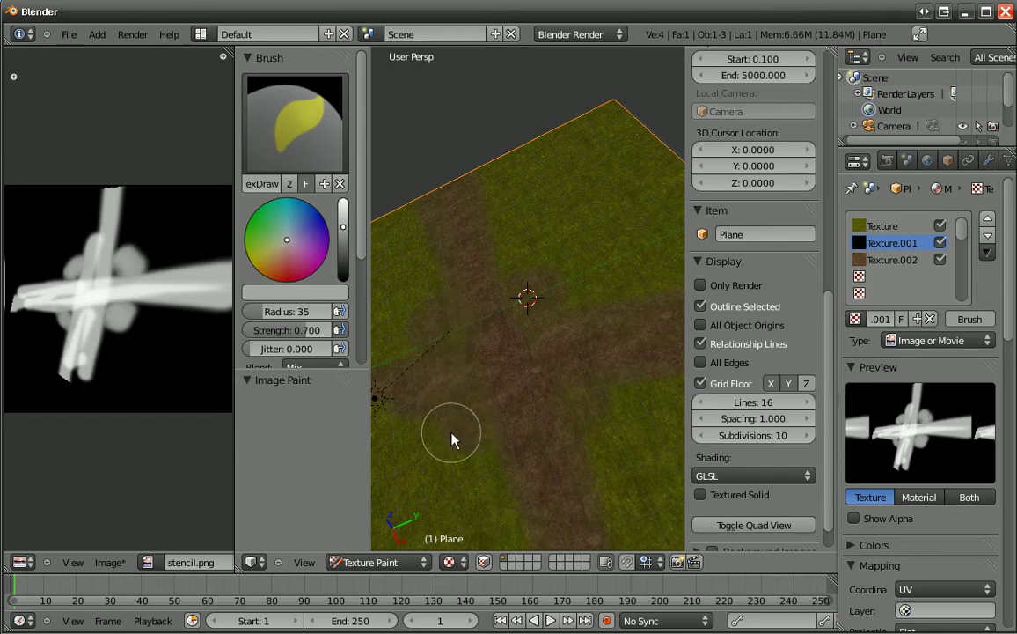
mouse_move(558, 250)
mouse_down()
mouse_move(616, 220)
mouse_move(626, 162)
mouse_move(640, 234)
mouse_move(640, 453)
mouse_move(669, 500)
mouse_move(414, 507)
mouse_move(450, 520)
mouse_up()
- Set the brush colour back to white and repaint the road strokes more strongly
scroll(589, 407, up, 2)
scroll(589, 408, down, 1)
scroll(589, 408, down, 3)
mouse_move(588, 408)
middle_down()
mouse_move(582, 377)
mouse_move(614, 359)
mouse_move(587, 352)
mouse_move(524, 376)
middle_up()
drag(343, 213, 344, 203)
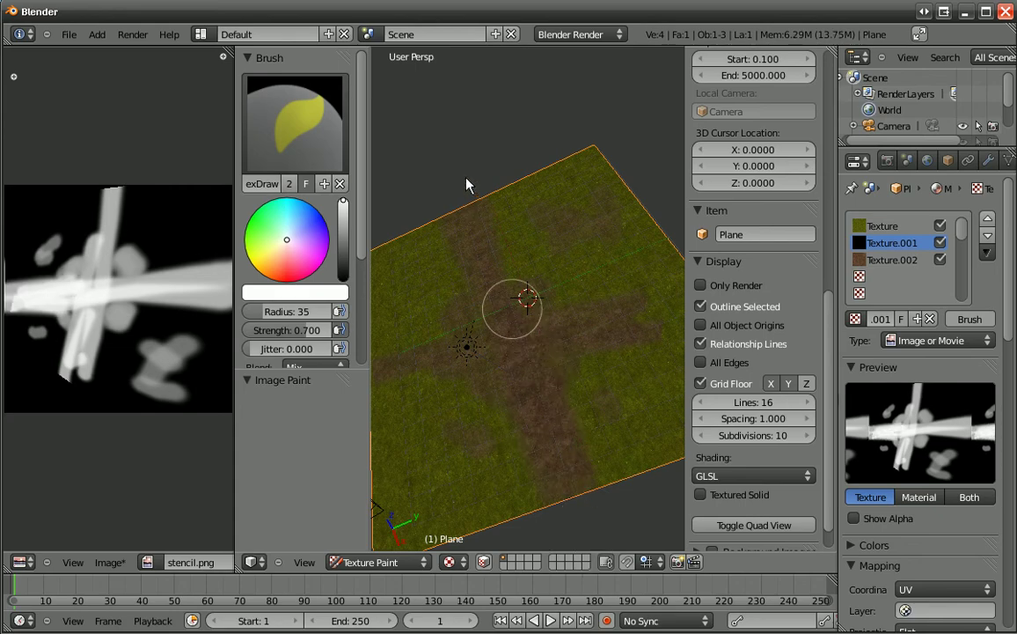
drag(479, 350, 475, 339)
drag(445, 241, 486, 352)
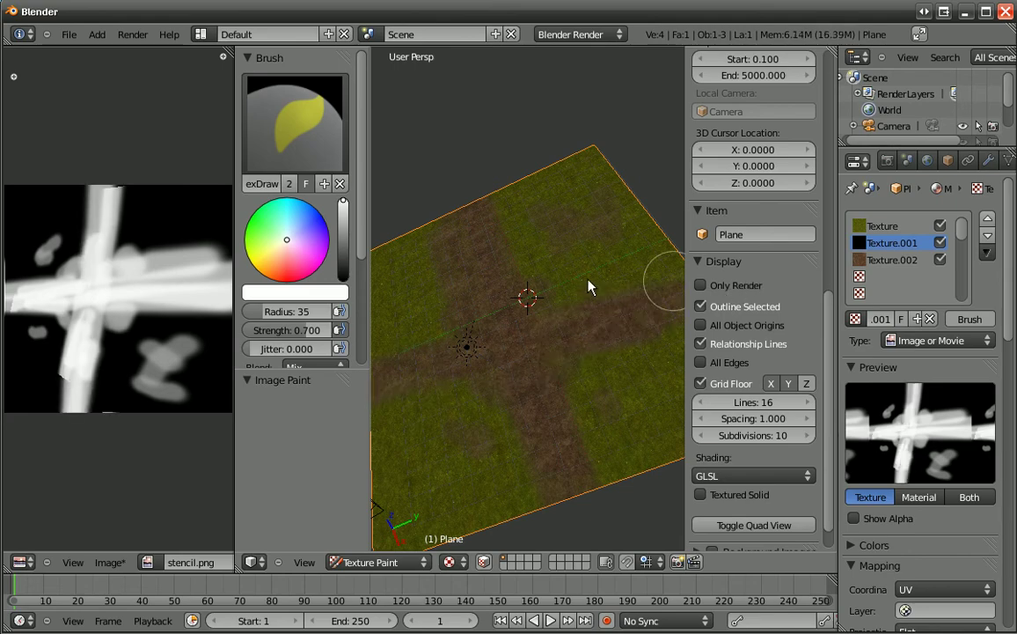
- Save the painted stencil image back to stencil.png from the Image menu
click(107, 562)
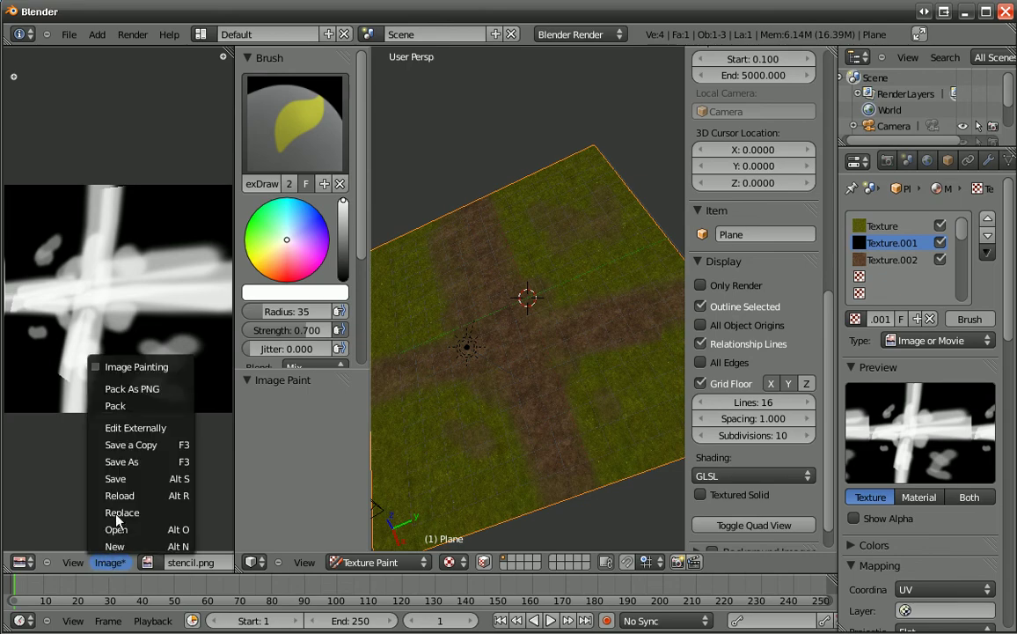
click(127, 478)
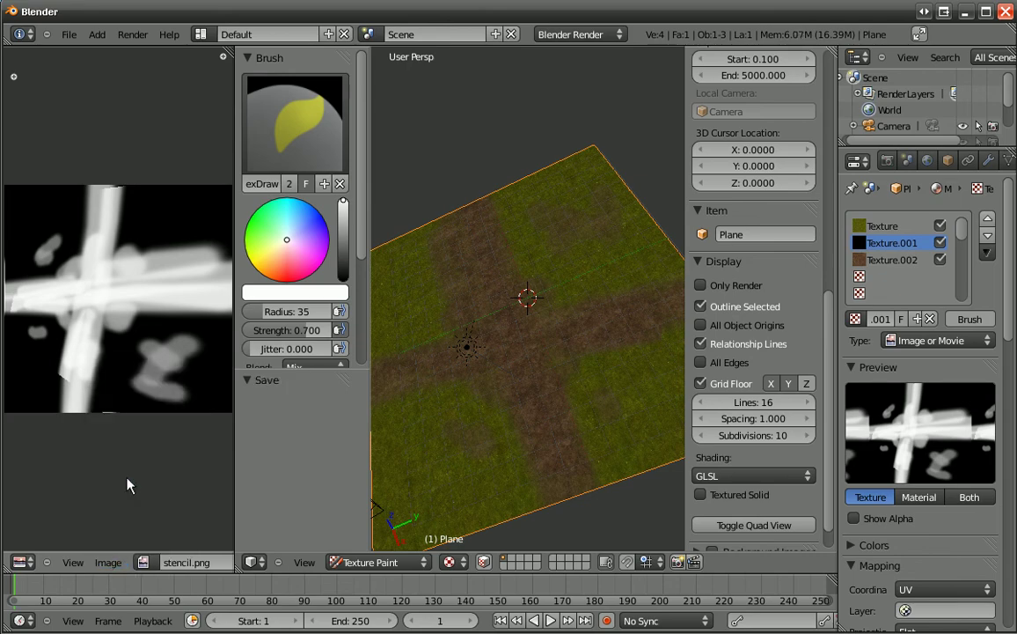
click(68, 35)
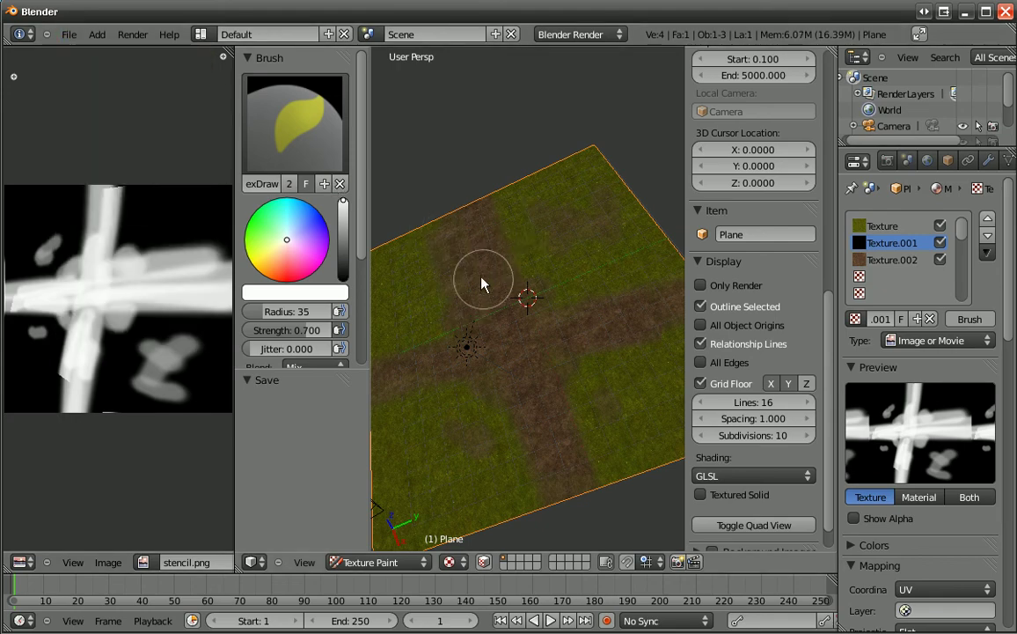
click(108, 564)
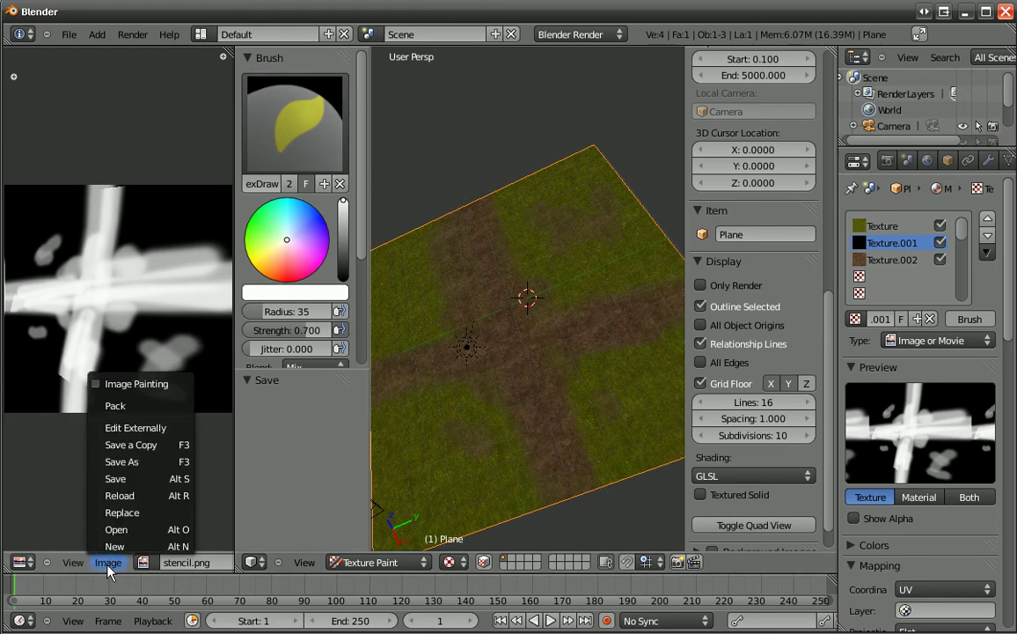
click(72, 503)
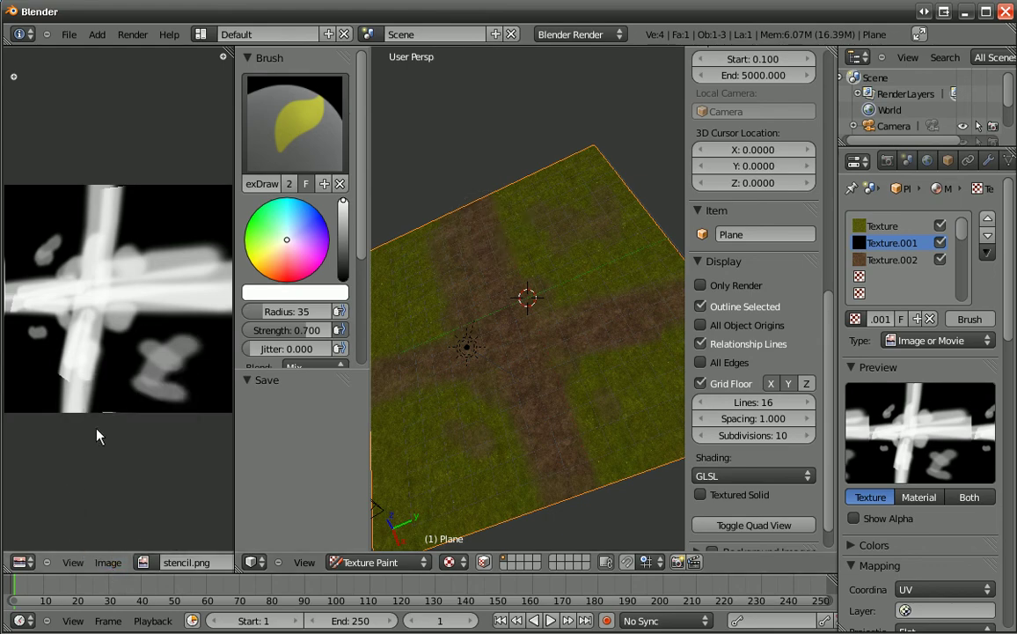